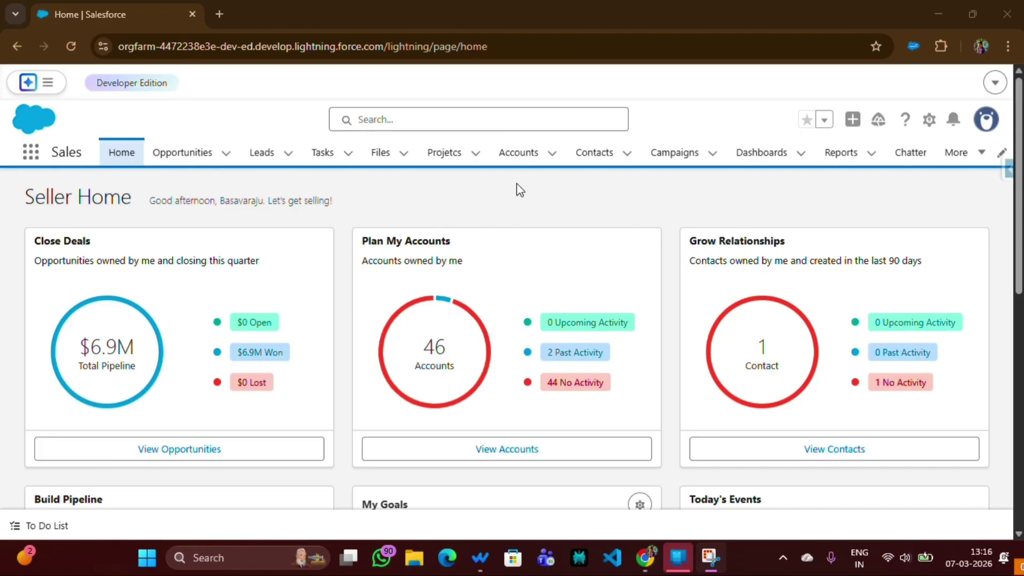
- Open the Alpha Bank account record and review its field details
click(515, 159)
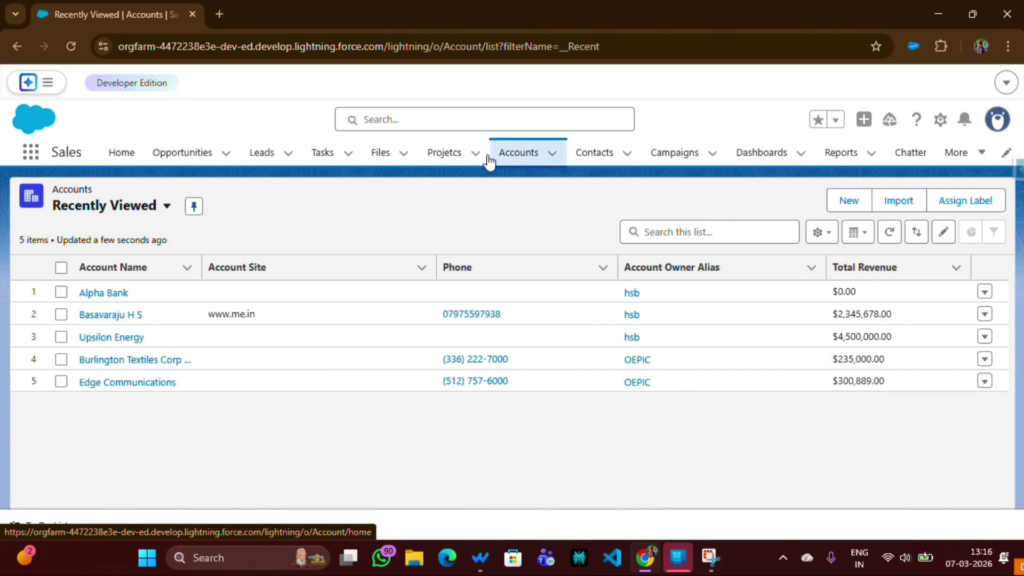
click(115, 299)
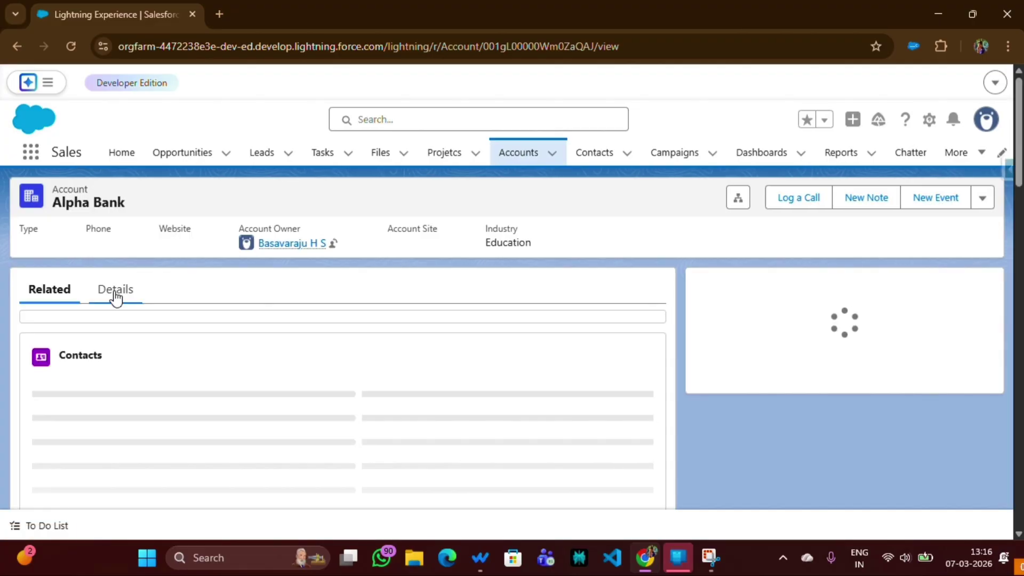
click(114, 295)
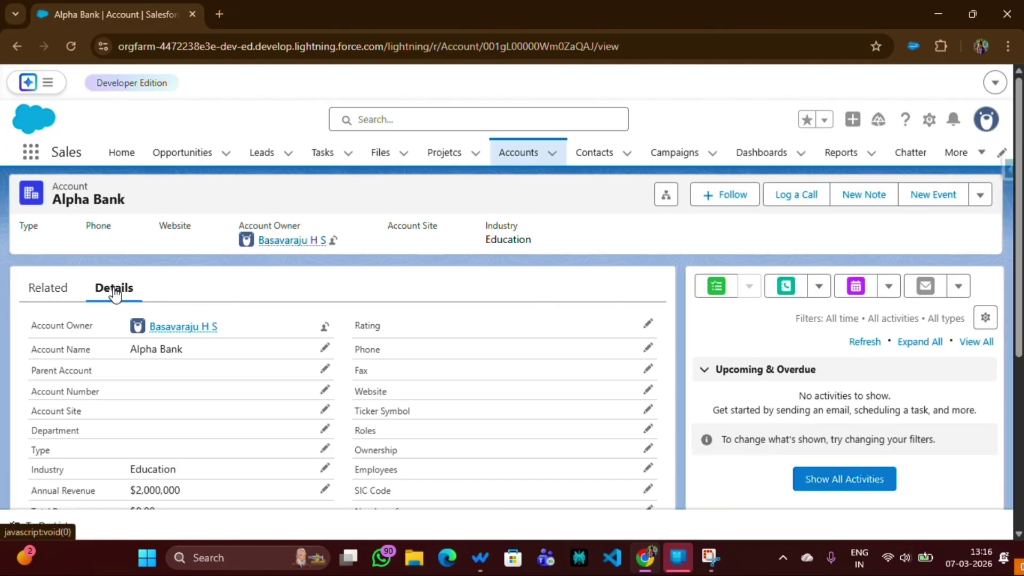
scroll(256, 363, down, 4)
scroll(224, 339, up, 3)
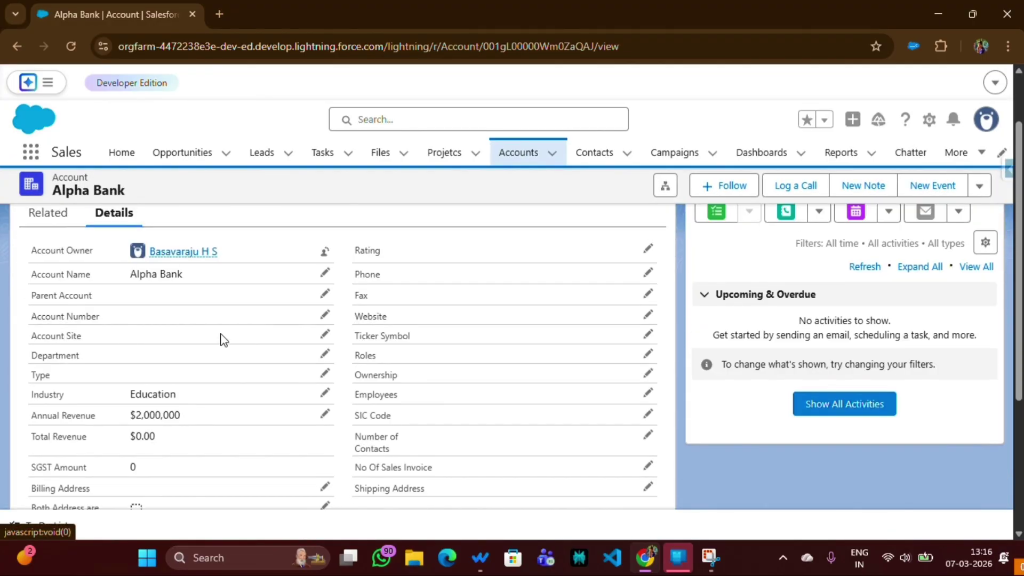
scroll(383, 295, up, 2)
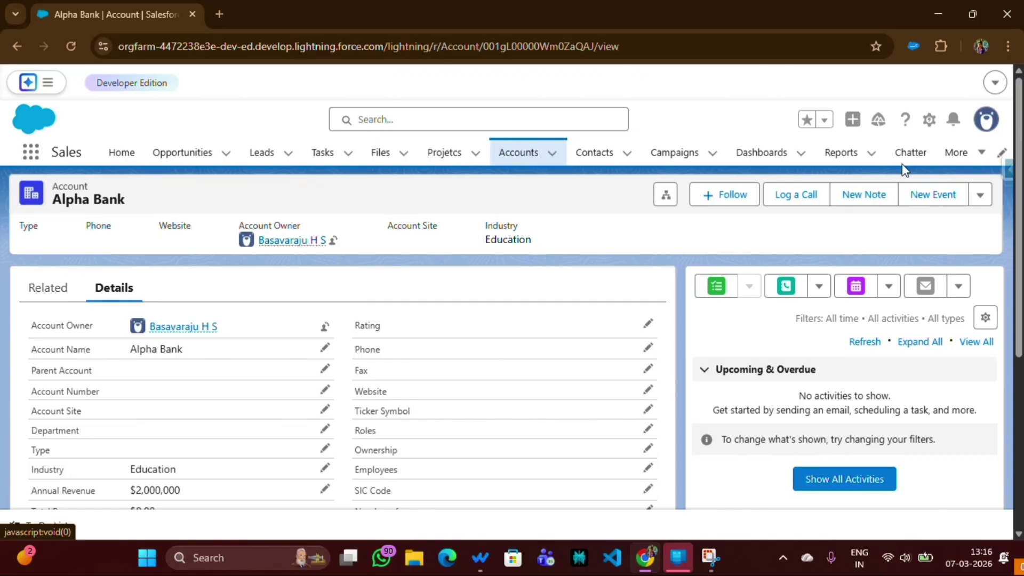
- Open the Alpha Bank record page for editing and select the detail component
click(929, 119)
click(812, 374)
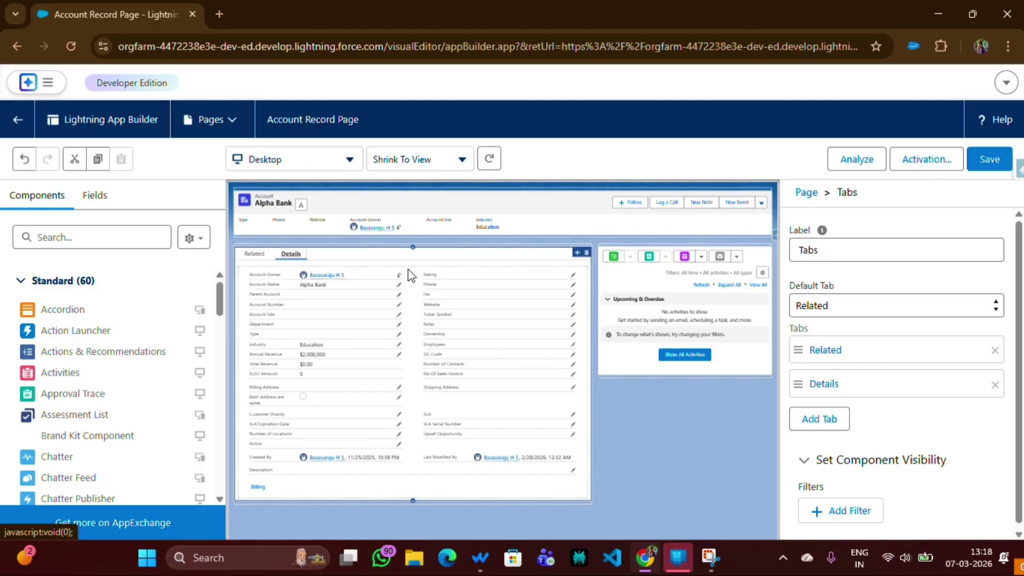
click(388, 294)
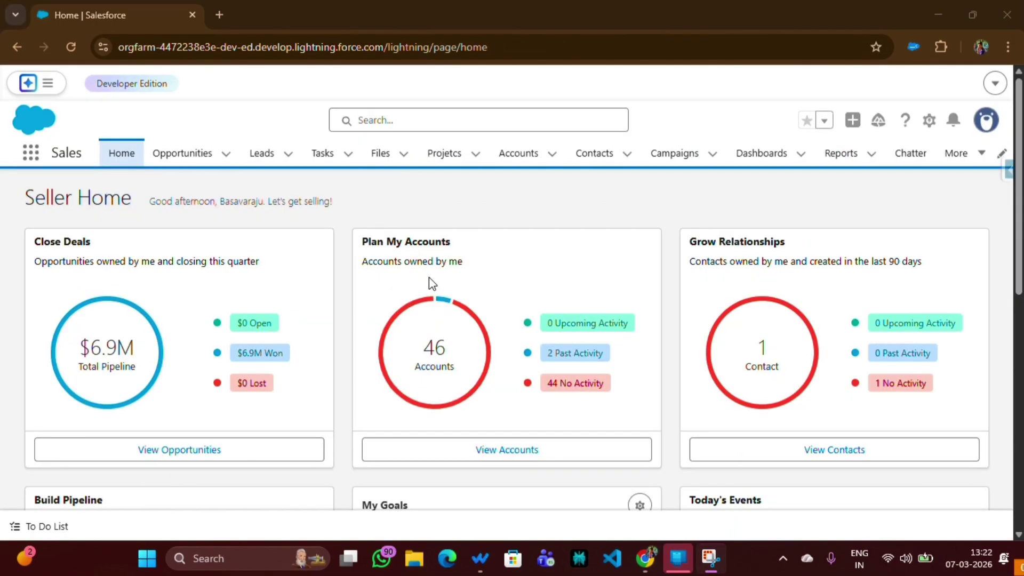
- Open the Alpha Bank account's details from the Accounts list and start editing its record page in Lightning App Builder
click(522, 157)
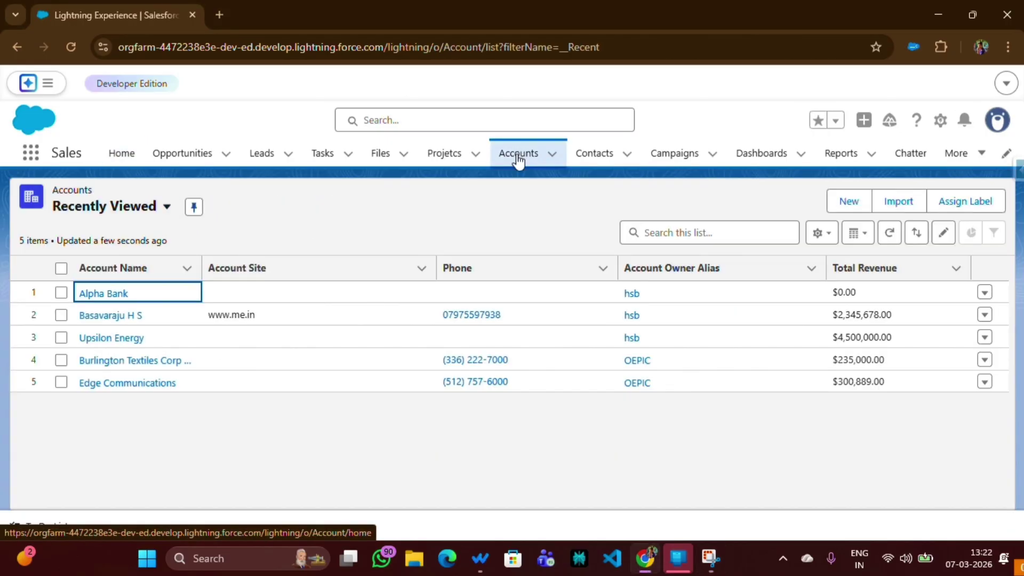
click(84, 295)
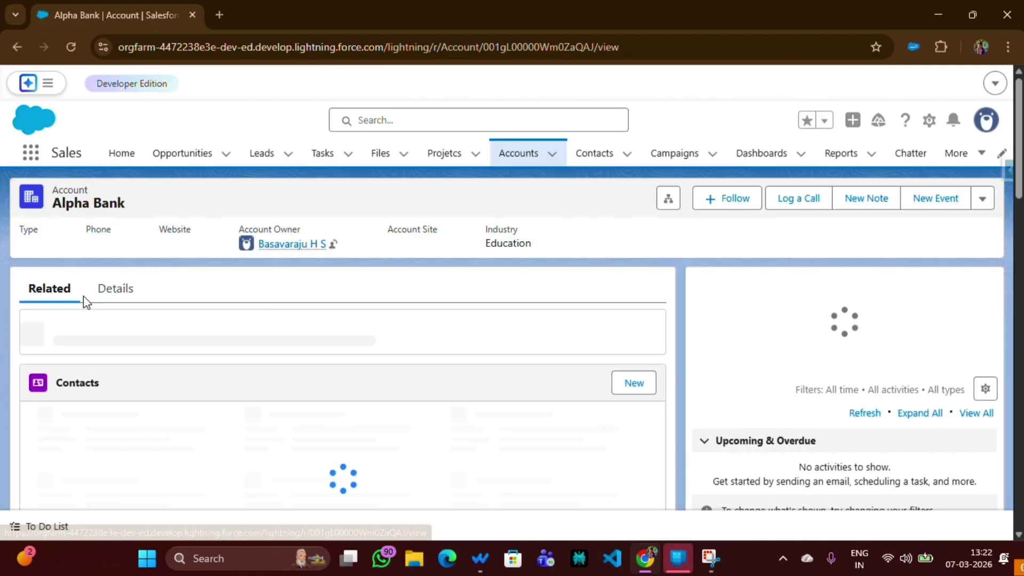
click(110, 299)
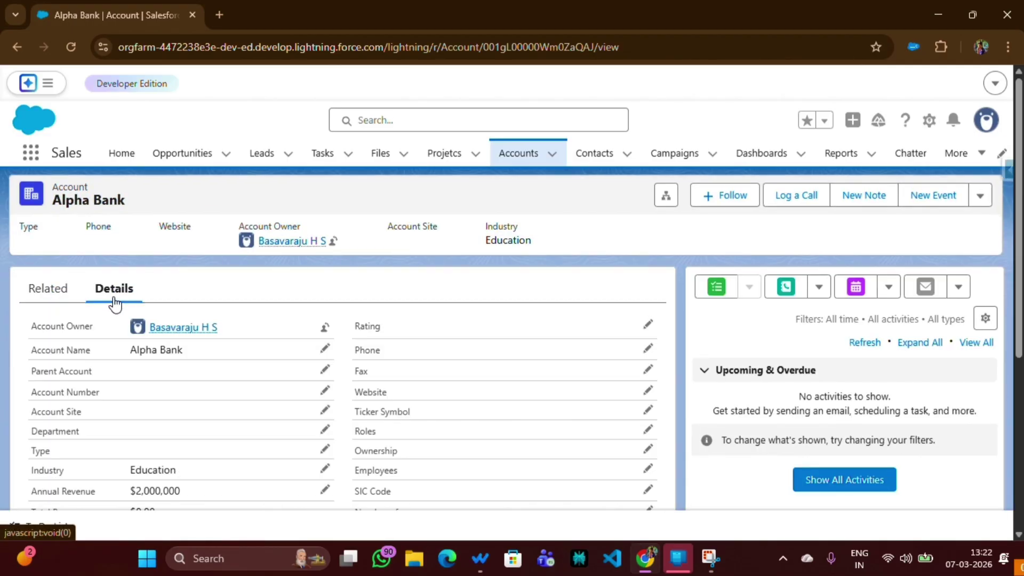
click(929, 120)
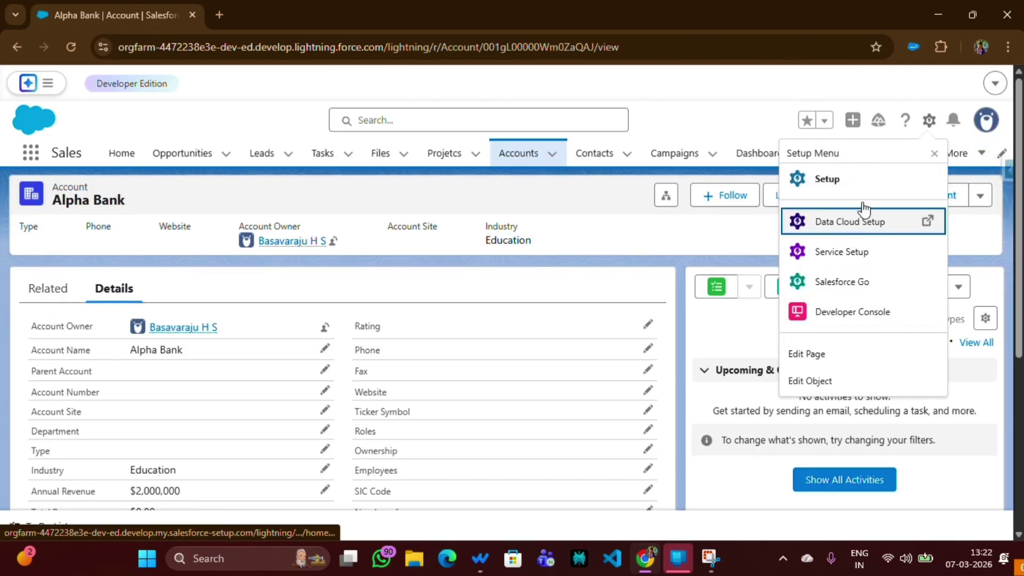
click(814, 355)
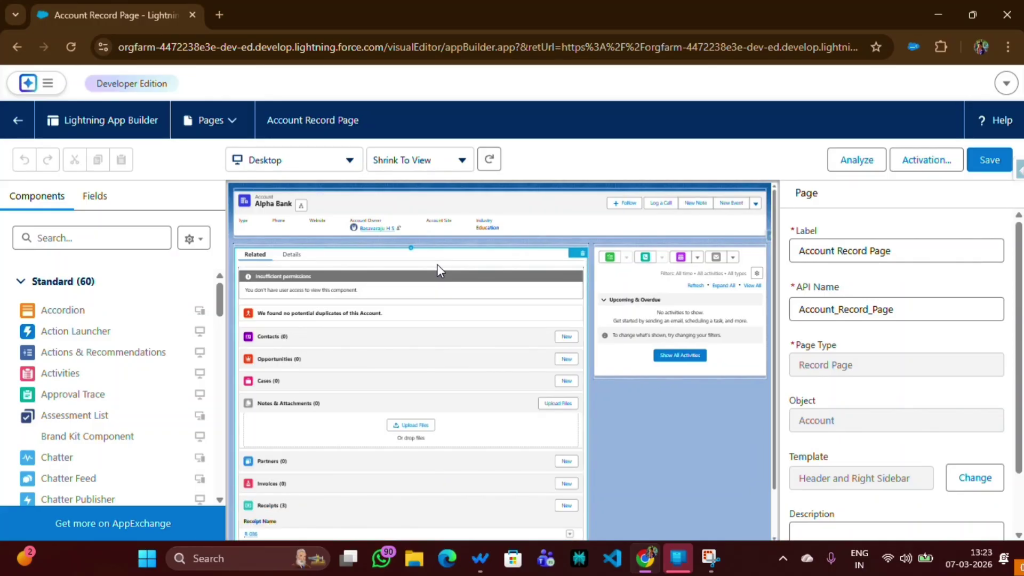
- Remove the existing record detail component from the page's Details tab and put a Field Section in its place
click(291, 254)
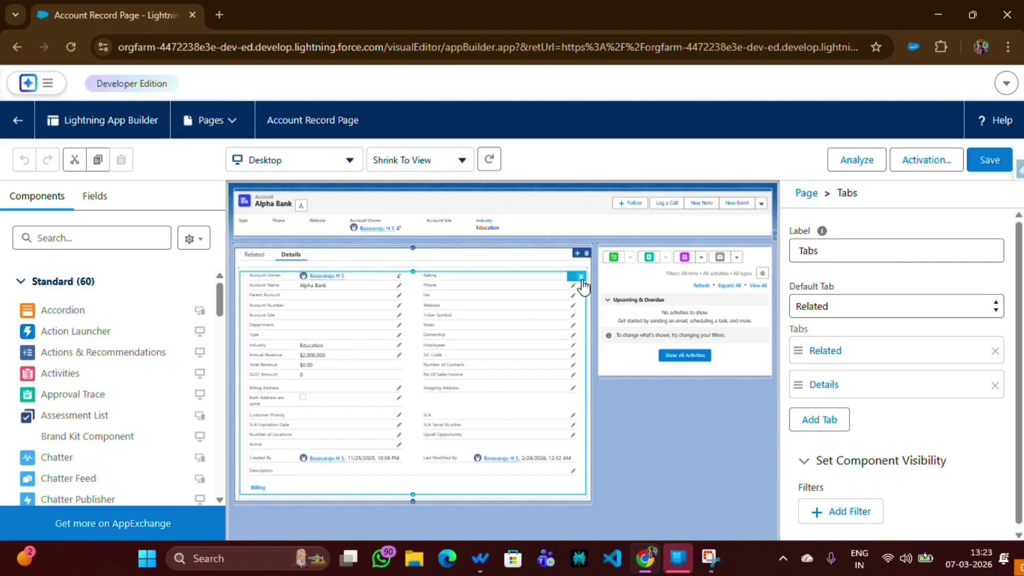
click(581, 277)
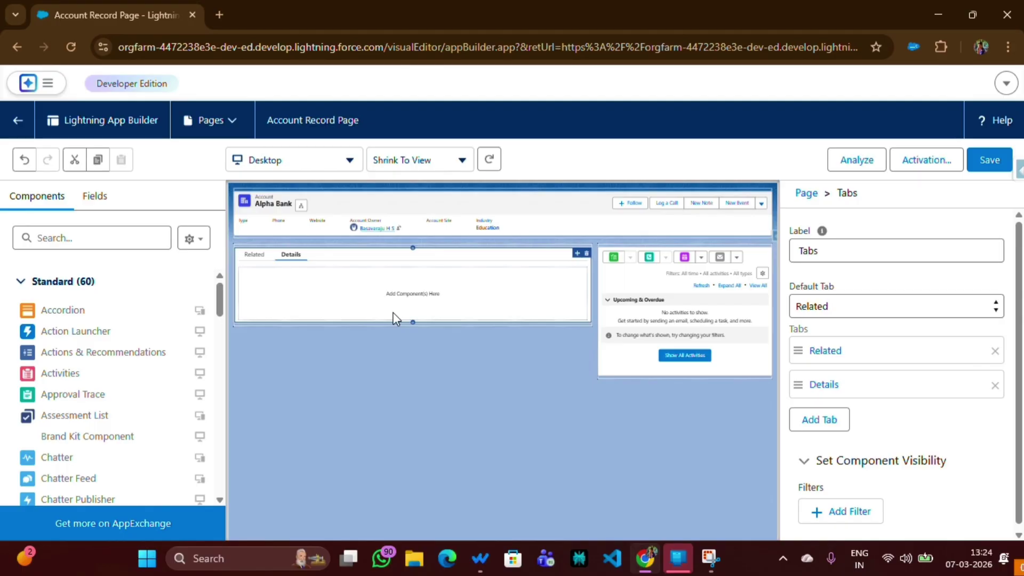
click(89, 201)
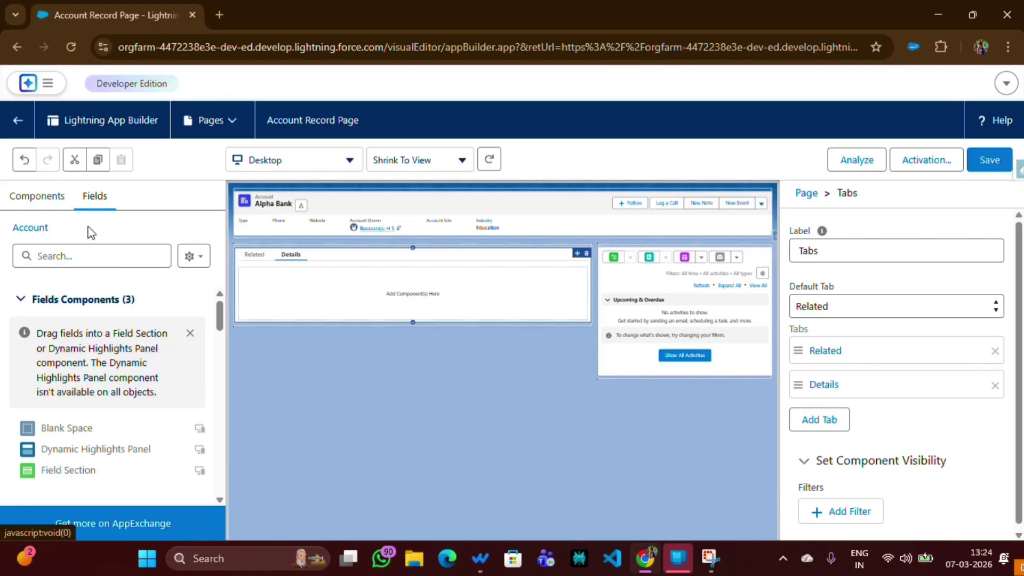
click(63, 474)
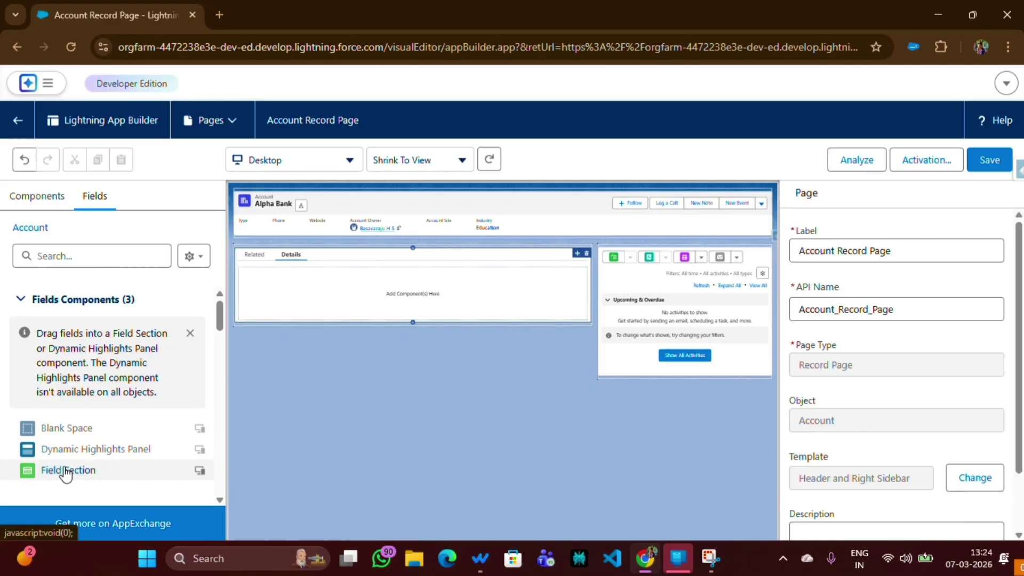
drag(69, 472, 276, 292)
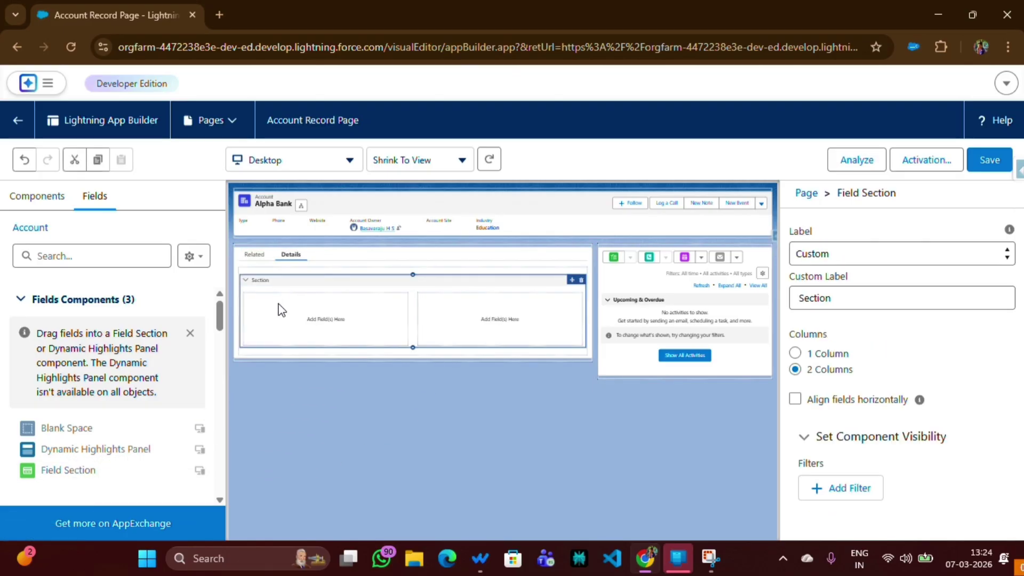
- Set the new field section's custom label to "Account Information"
click(884, 294)
key(BackSpace)
key(BackSpace)
key(BackSpace)
key(BackSpace)
key(BackSpace)
key(BackSpace)
key(BackSpace)
text(A)
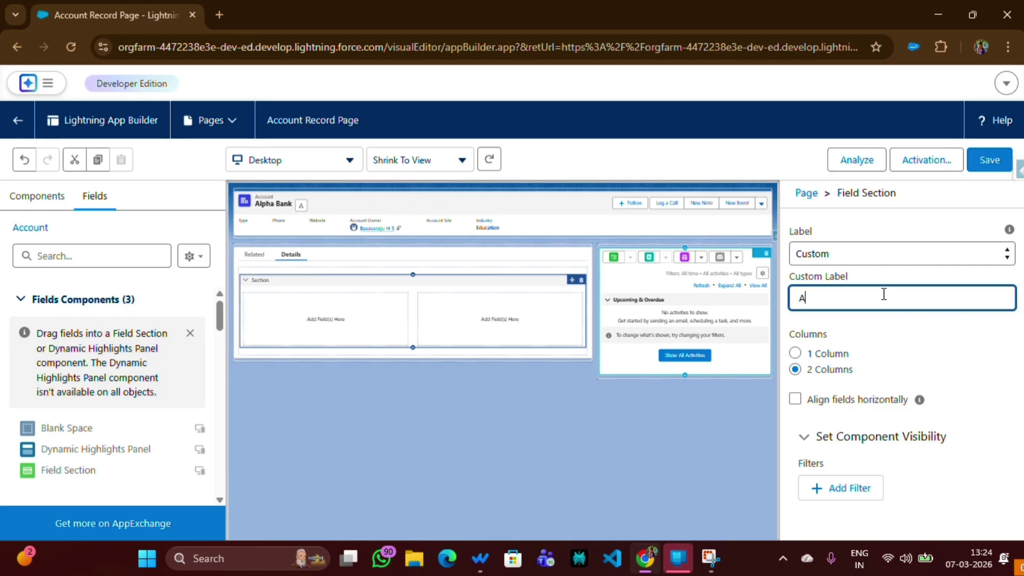
text(ccount Informat)
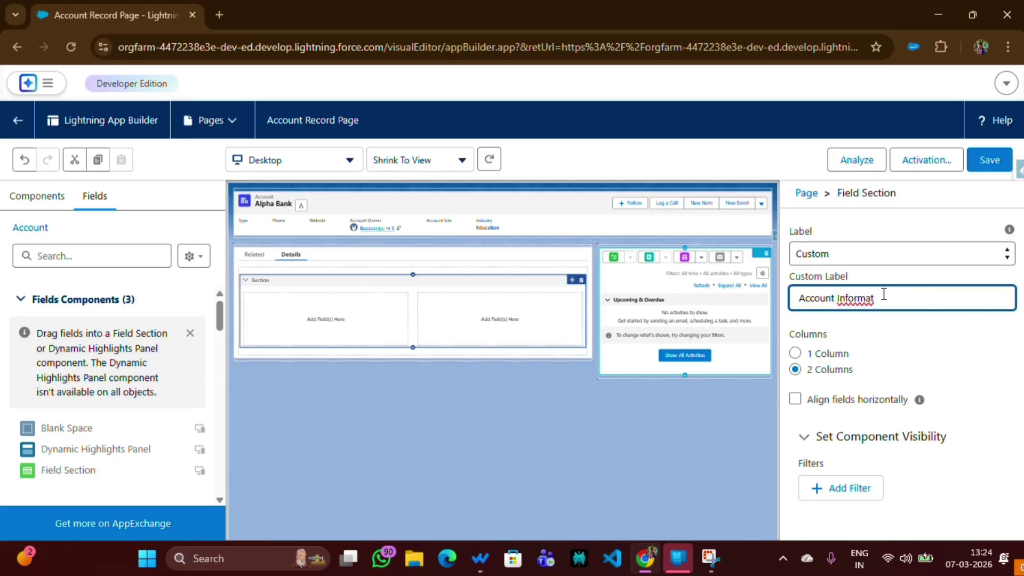
text(ion)
click(411, 302)
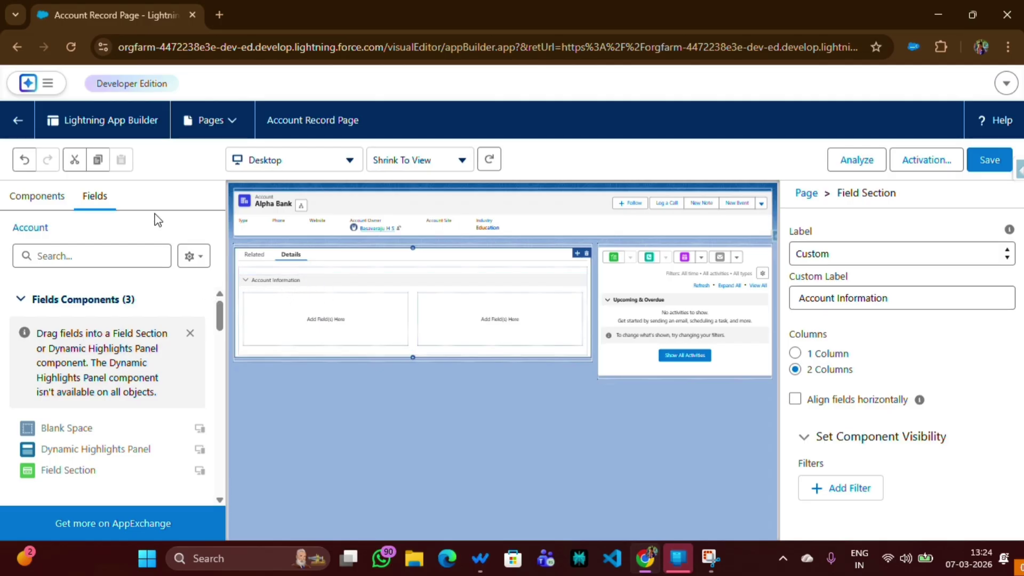
- Find the Account Owner field and place it in the first column of the Account Information section
click(190, 333)
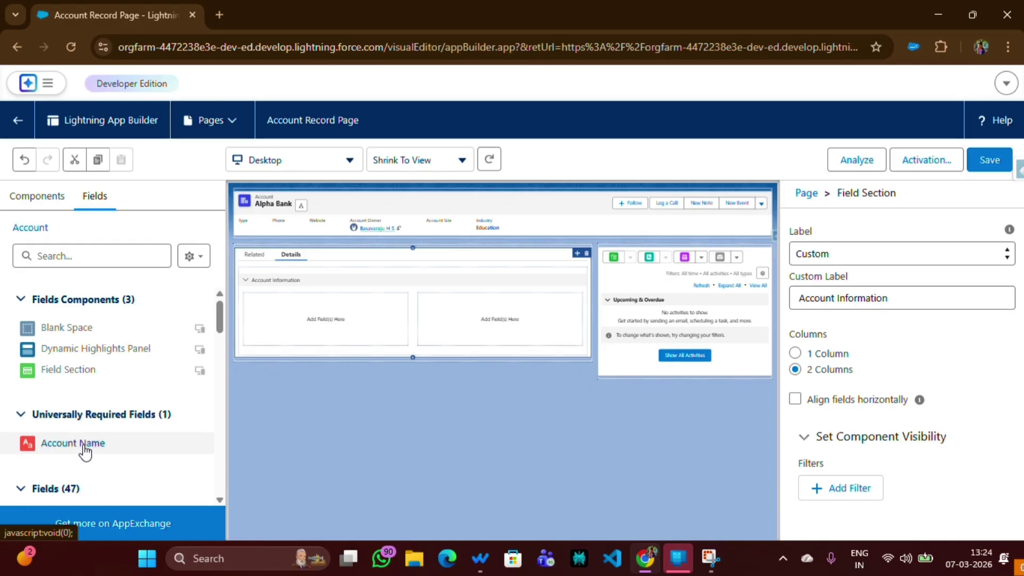
click(70, 257)
text(acc)
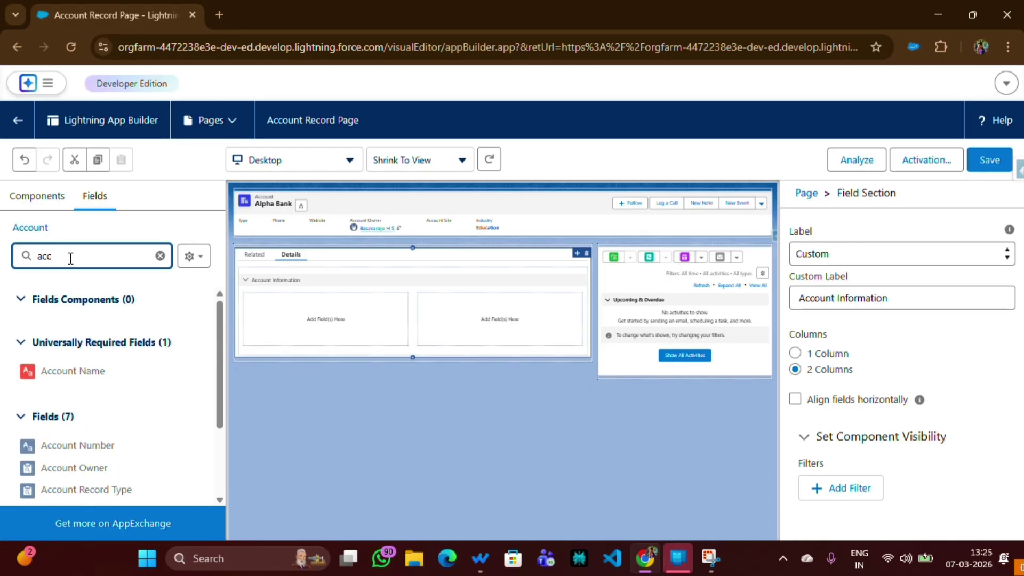
drag(64, 468, 276, 315)
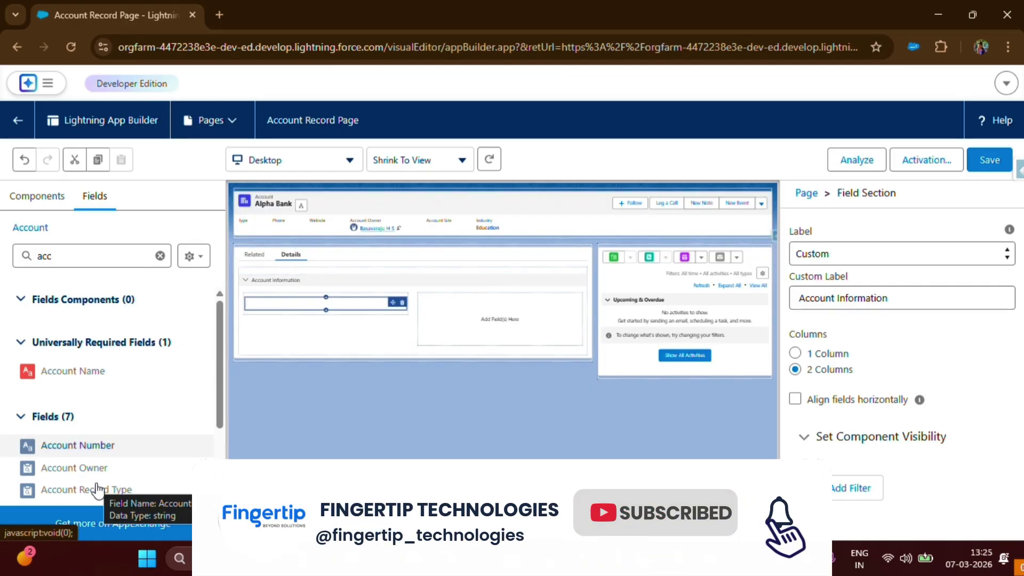
- Find the Account Name field and place it below Account Owner in the Account Information section, clearing the field search
scroll(94, 485, down, 2)
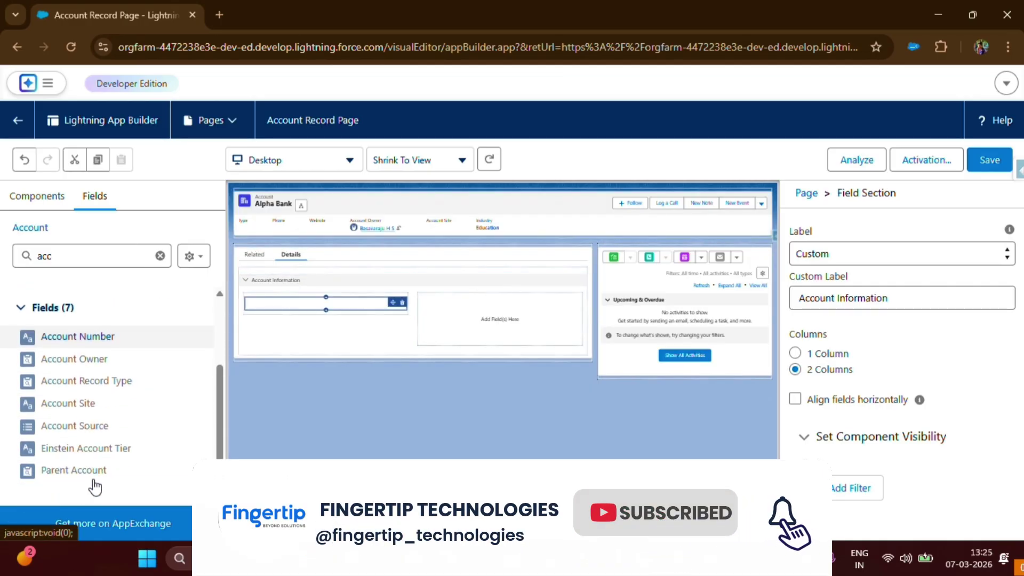
click(63, 262)
text(ount n)
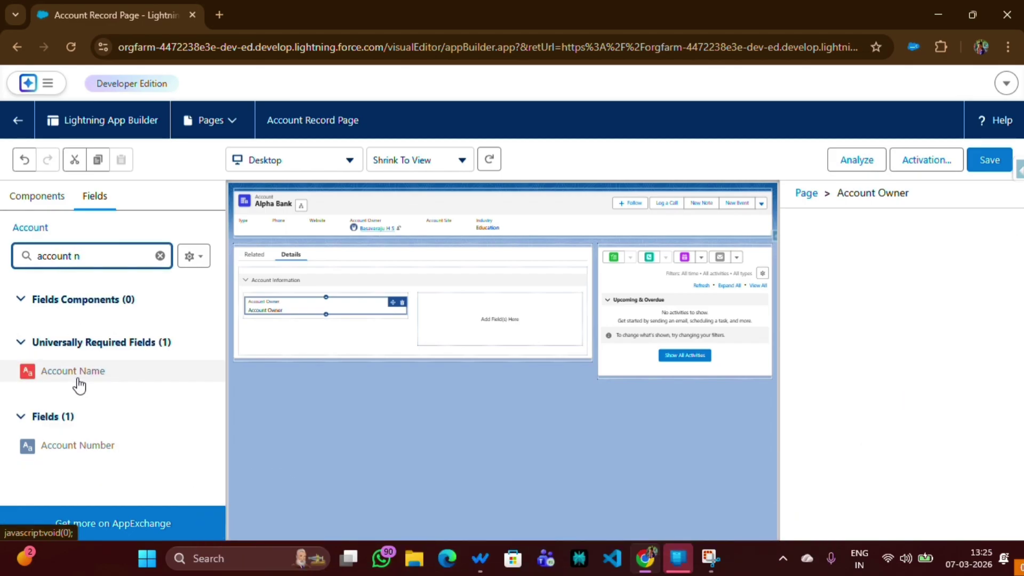
drag(73, 376, 261, 315)
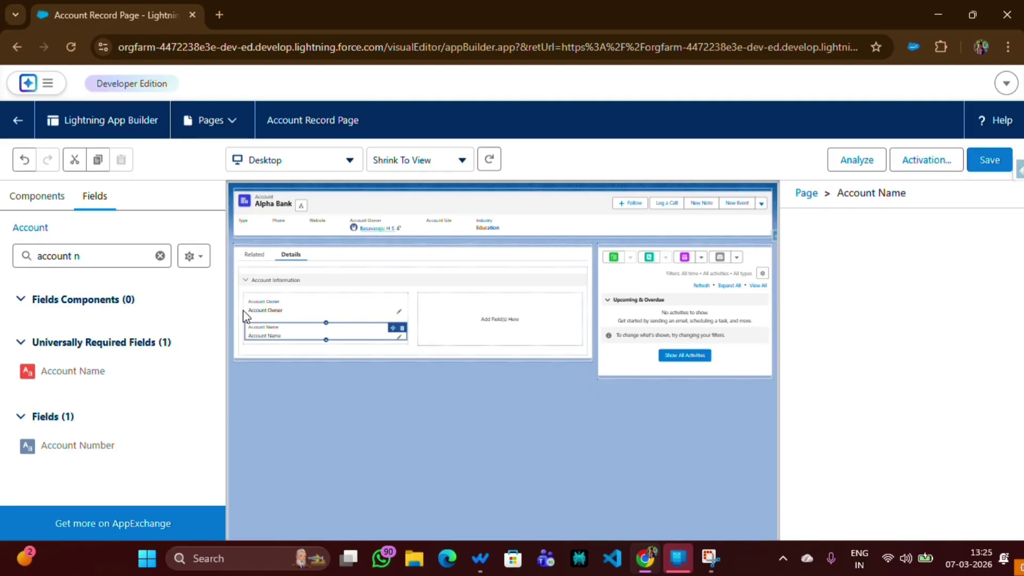
click(160, 256)
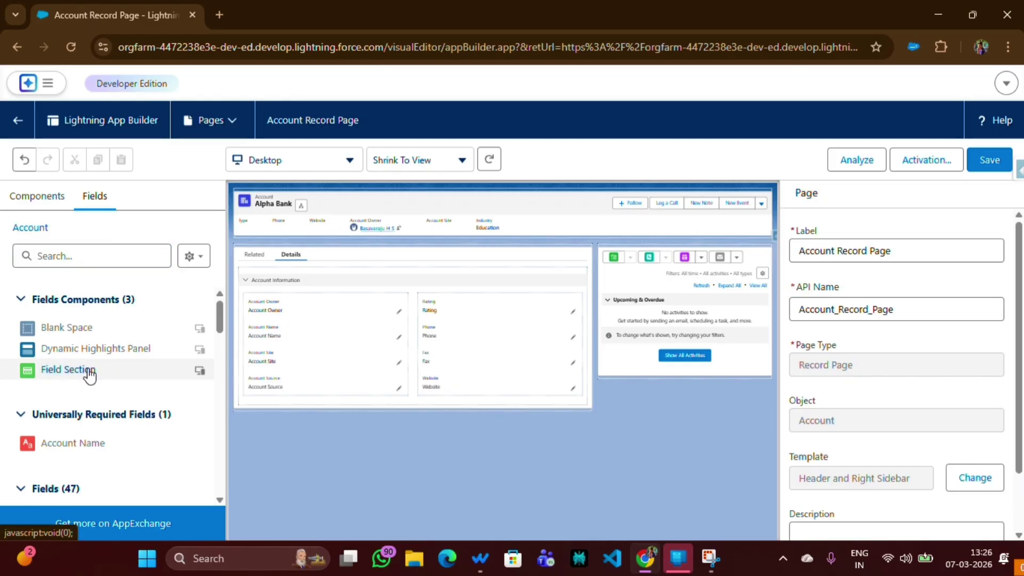
- Add a second Field Section below Account Information and label it "Additional Details"
drag(69, 373, 278, 393)
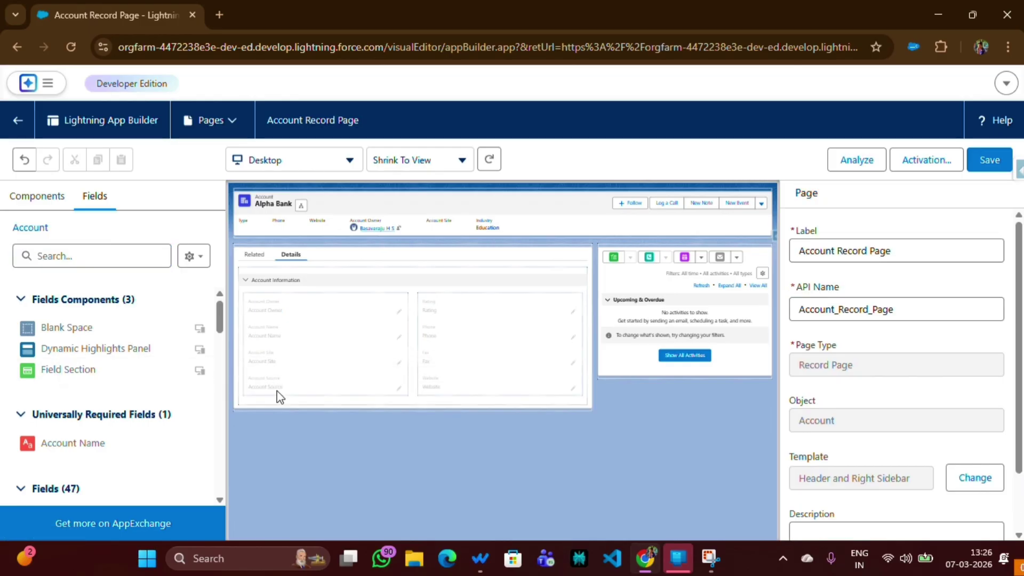
drag(37, 376, 300, 403)
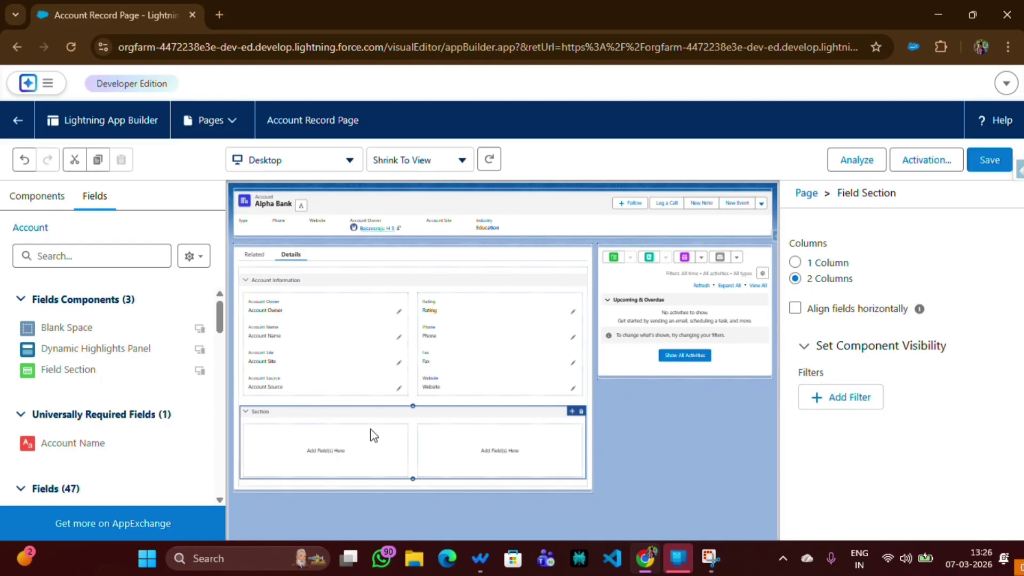
click(842, 293)
key(ctrl+a)
key(BackSpace)
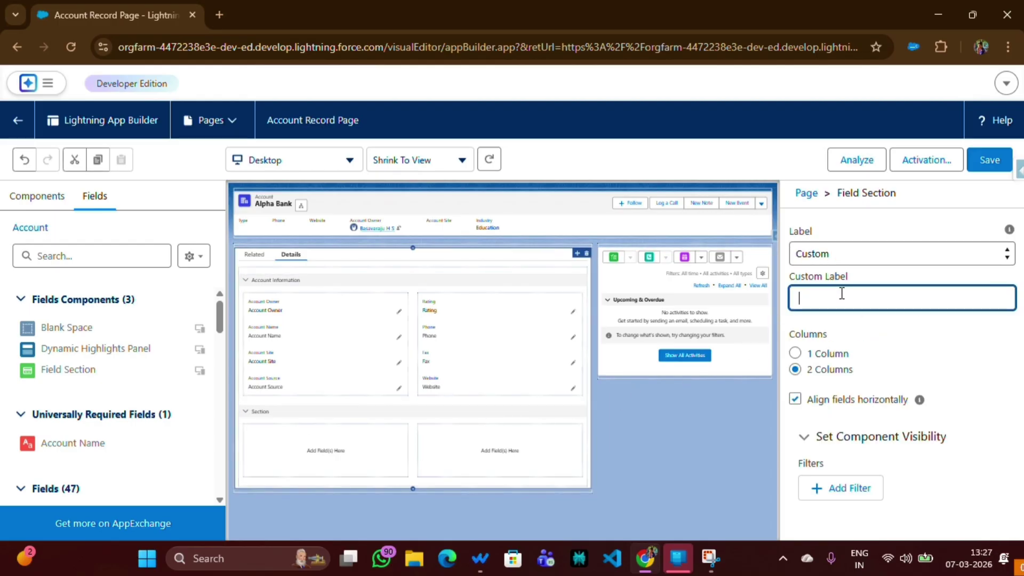
text(Addtional Details)
right_click(842, 296)
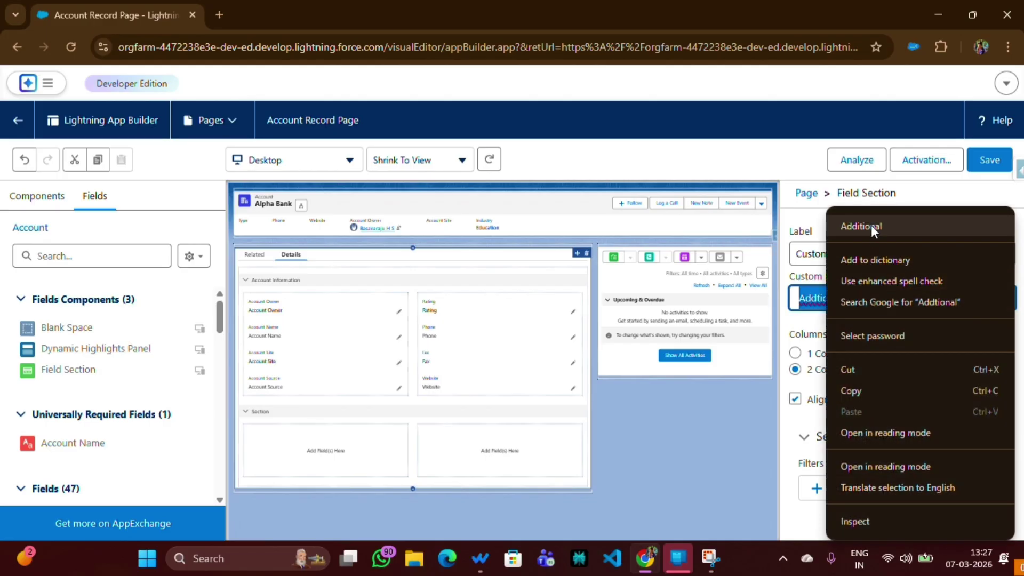
click(872, 226)
click(680, 424)
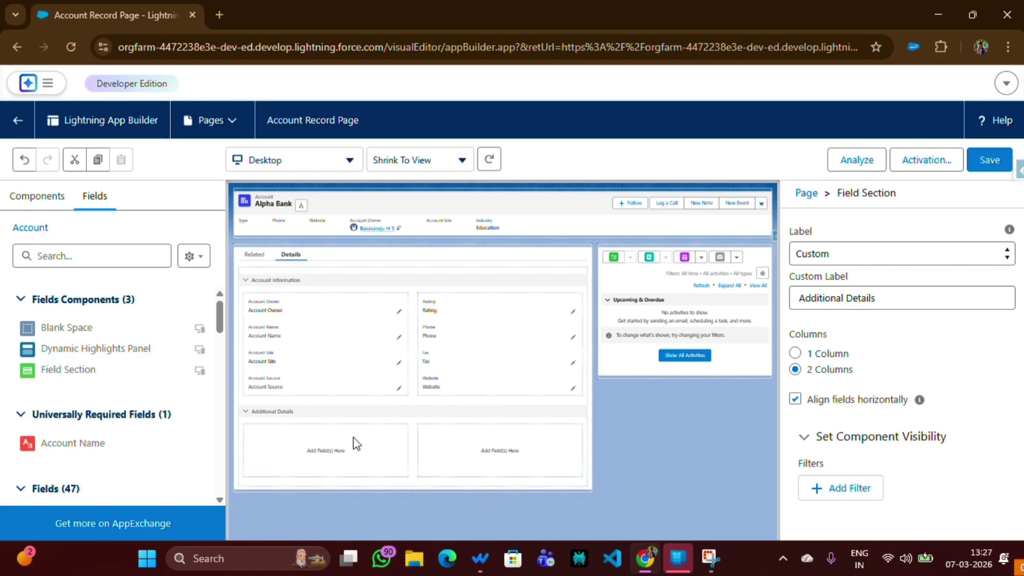
- Find the Industry field and place it in the first column of the Additional Details section
click(351, 424)
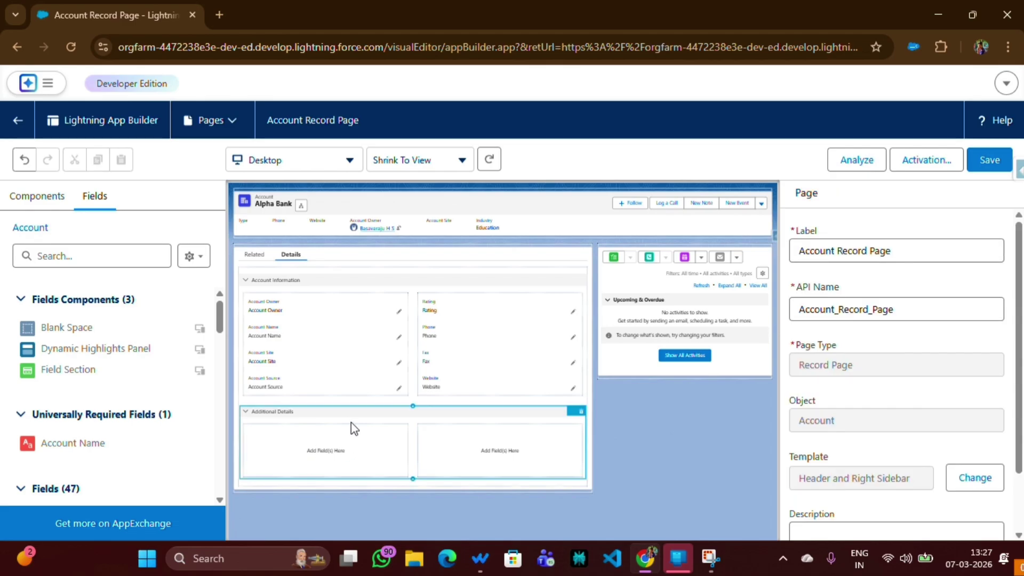
click(93, 247)
text(ind)
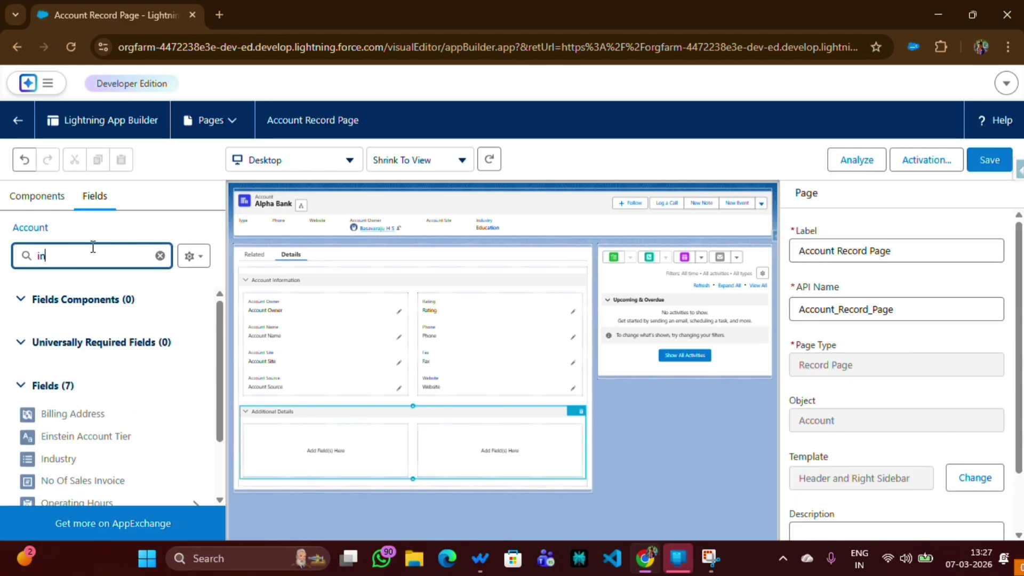
drag(72, 421, 336, 433)
click(80, 245)
key(BackSpace)
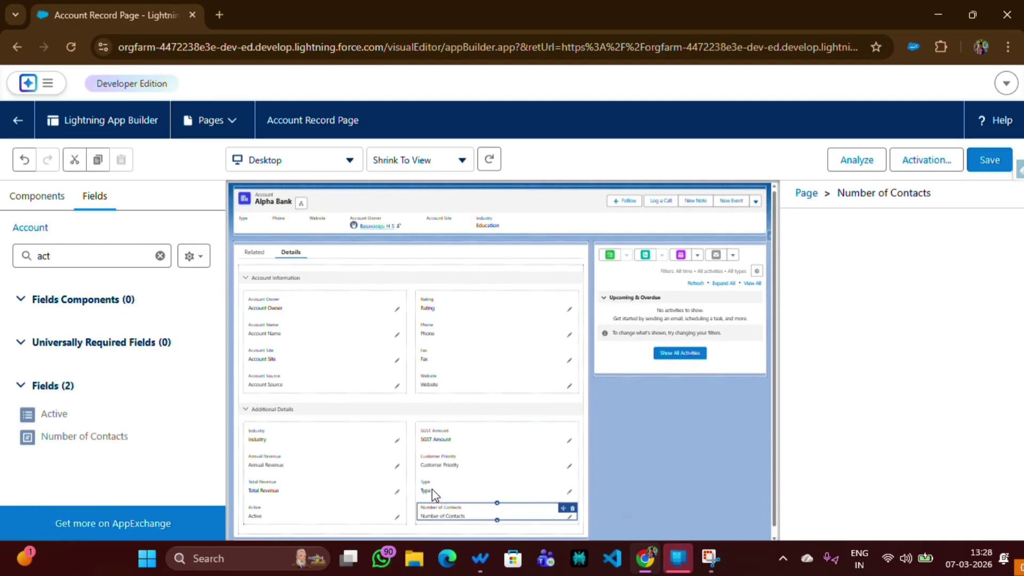
- Remove every action from the page's Highlights Panel except Edit and Delete
click(635, 449)
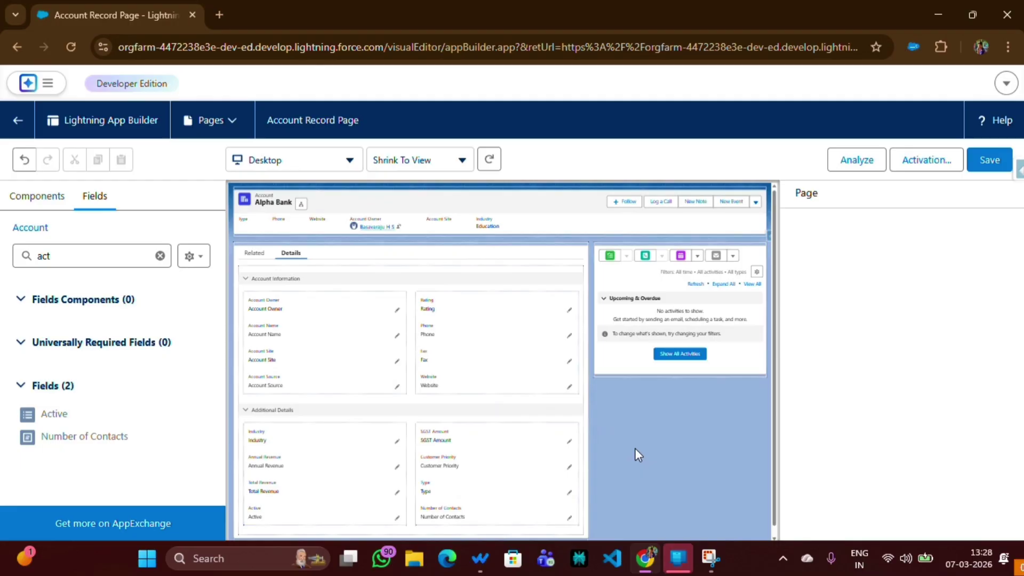
click(553, 211)
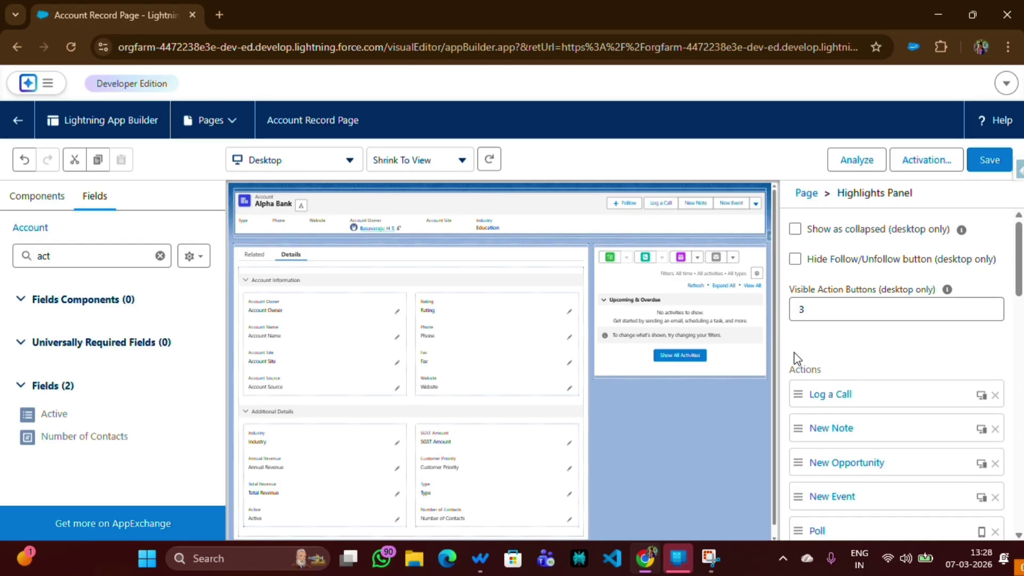
scroll(795, 359, down, 1)
click(998, 325)
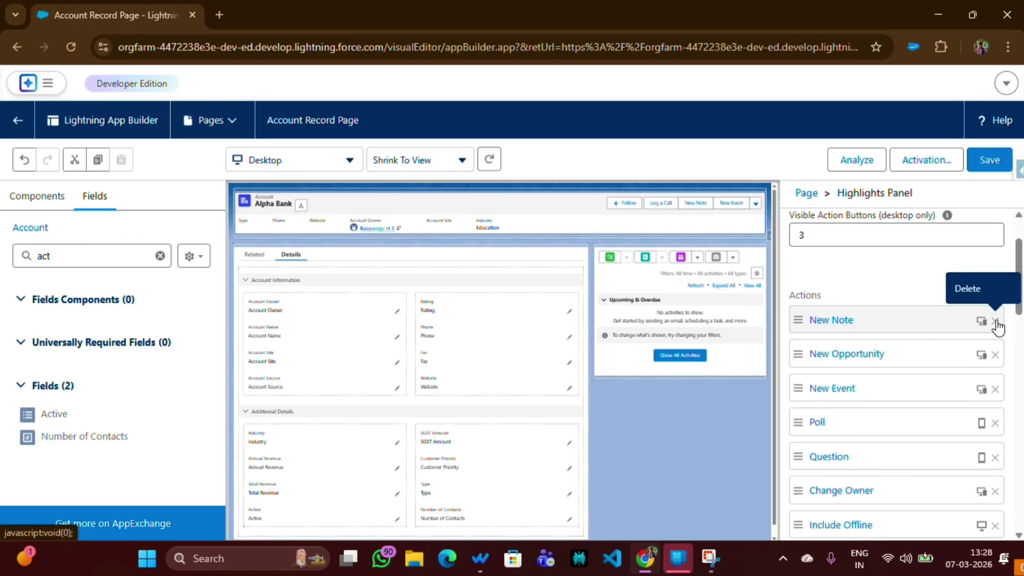
click(995, 321)
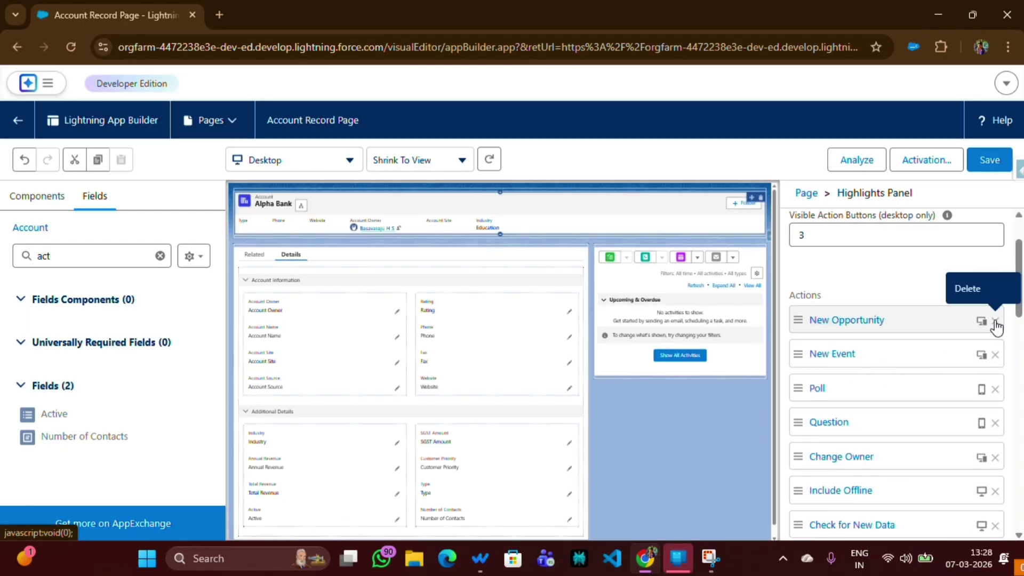
click(995, 321)
click(996, 322)
click(995, 321)
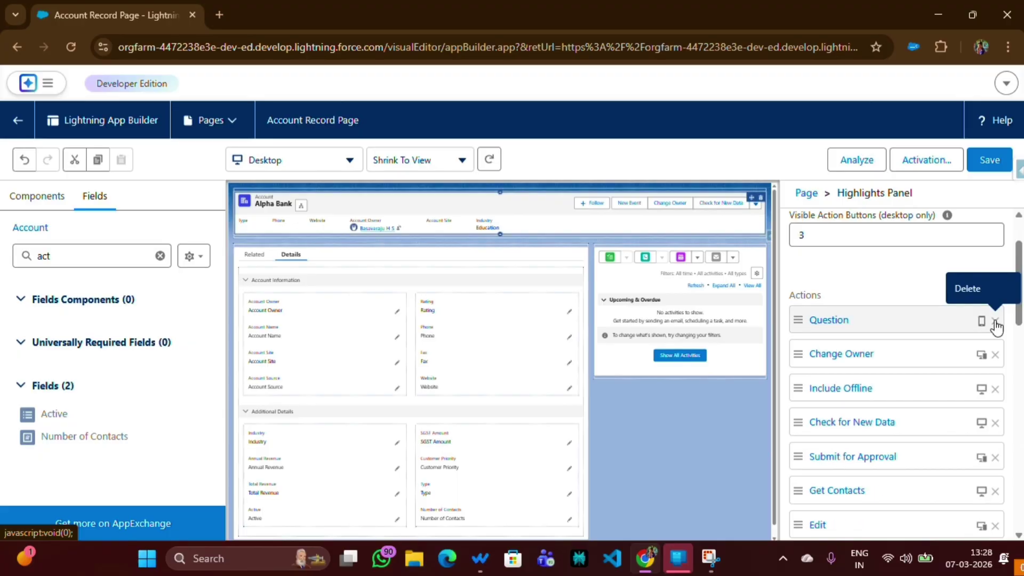
click(995, 322)
click(995, 322)
click(996, 322)
click(996, 321)
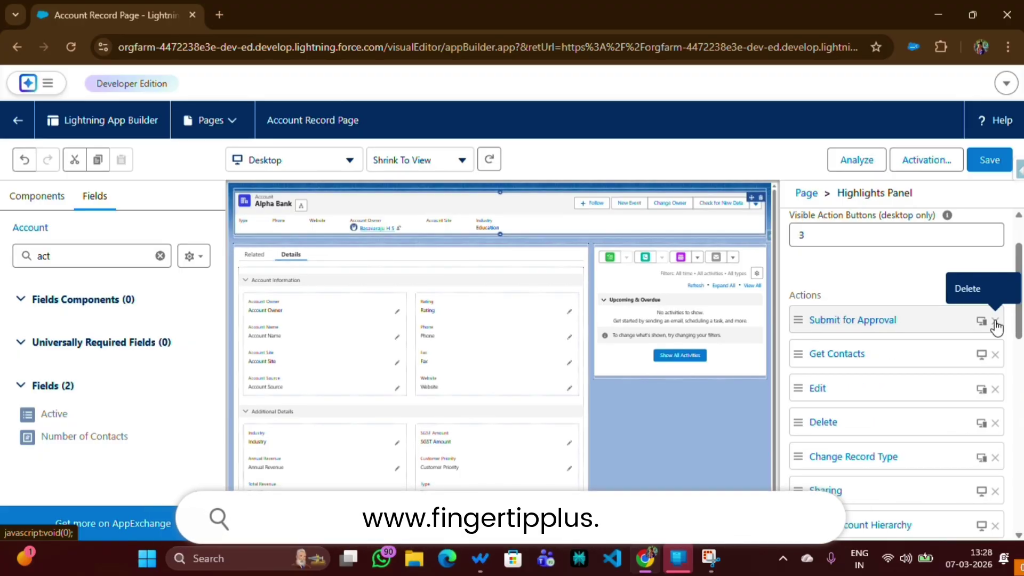
click(995, 321)
click(995, 321)
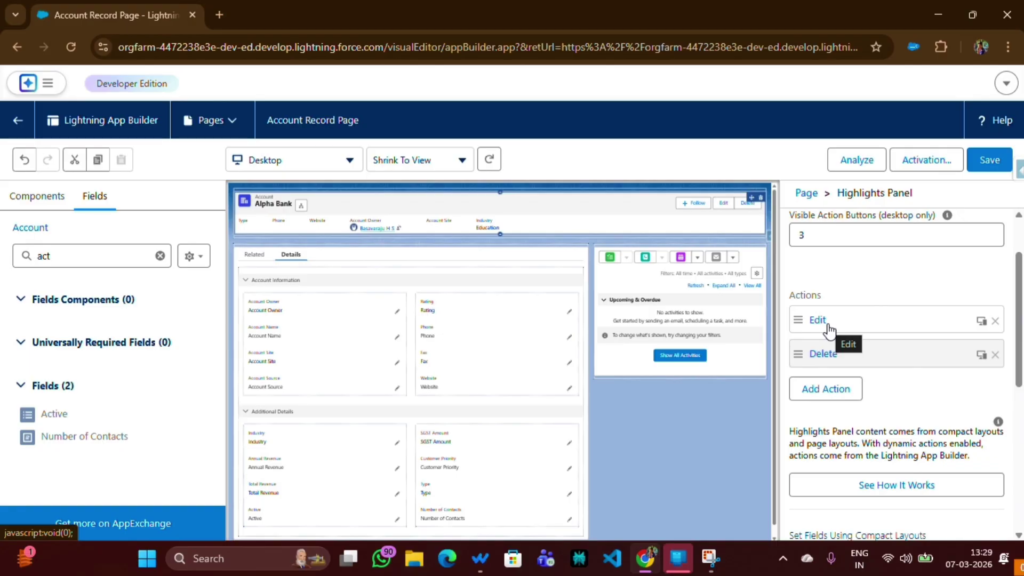
- Examine the visibility filter options for the Edit action in the Highlights Panel, leaving without adding a filter
click(825, 322)
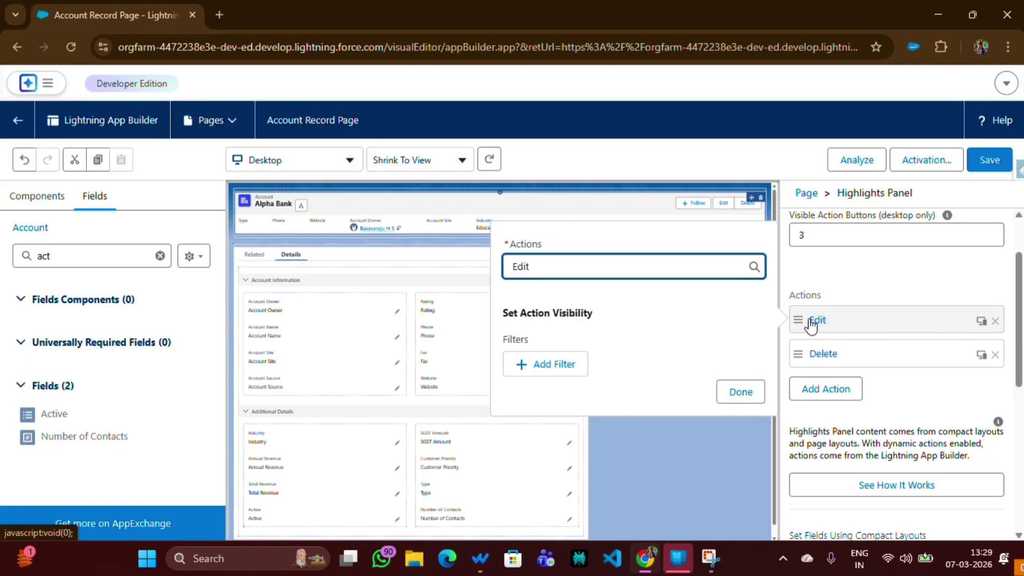
click(554, 363)
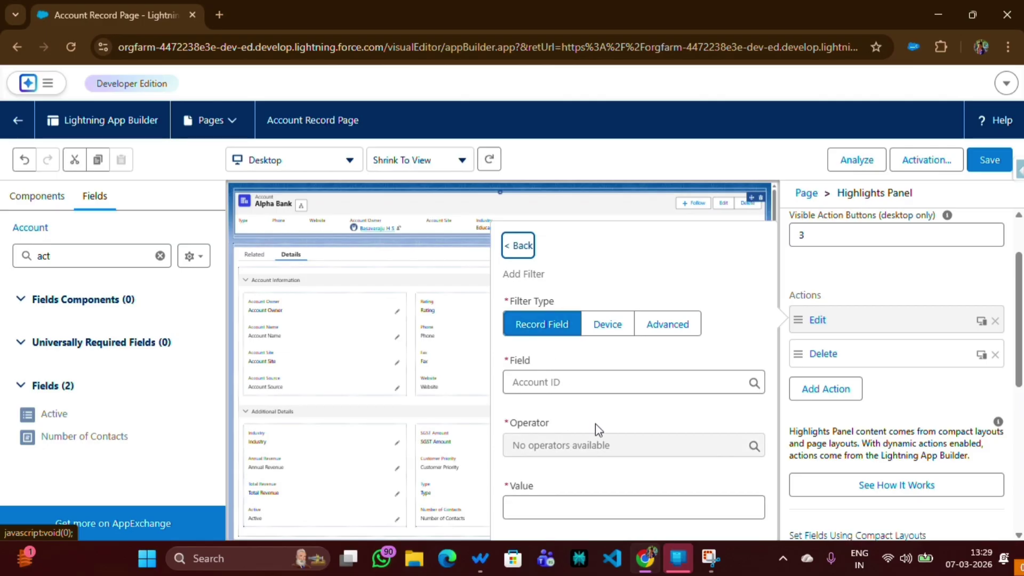
click(654, 399)
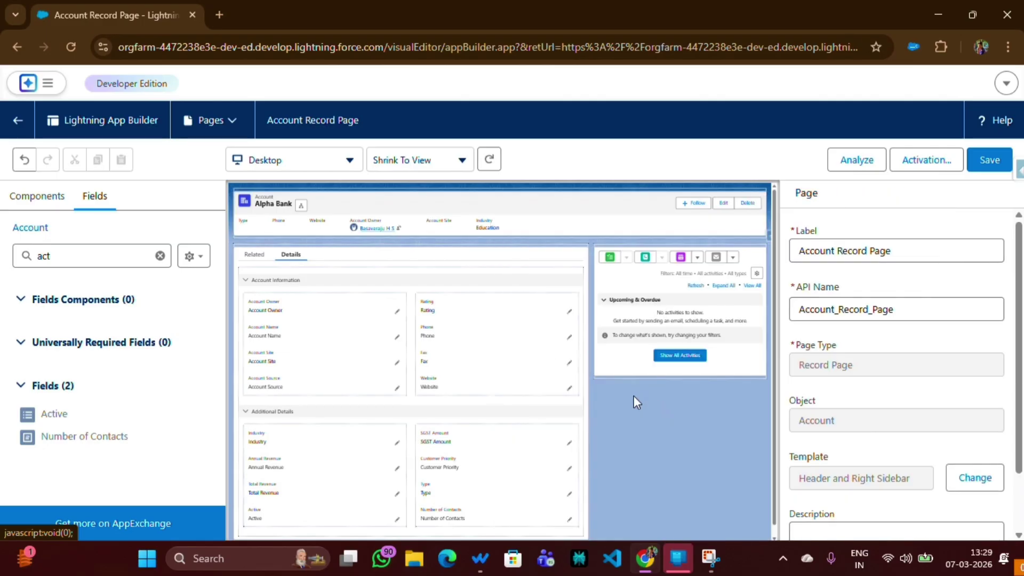
- Examine the UI behavior, conditional formatting and visibility settings of the Account Site, Account Owner and Account Name fields
click(266, 355)
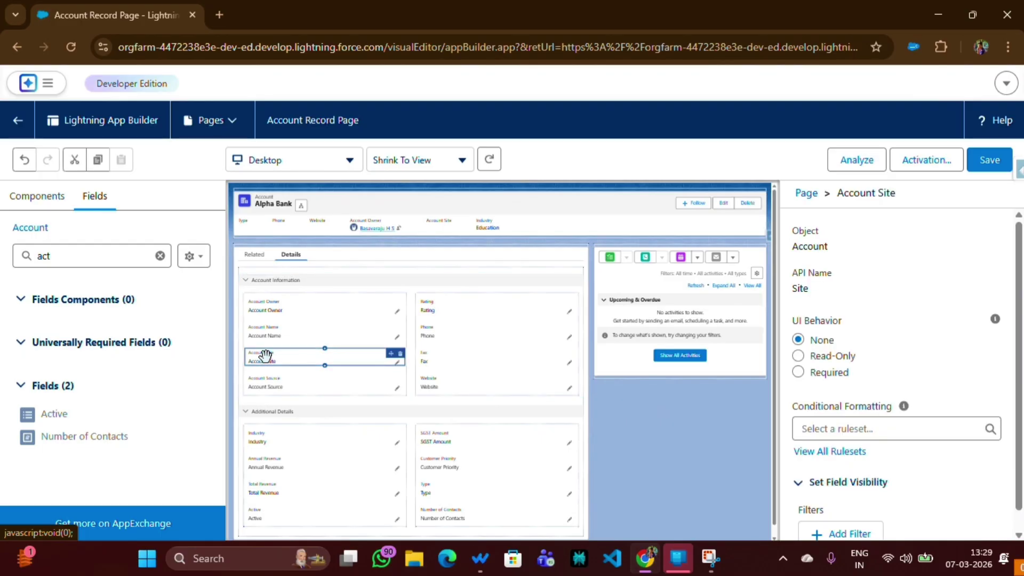
scroll(907, 470, down, 1)
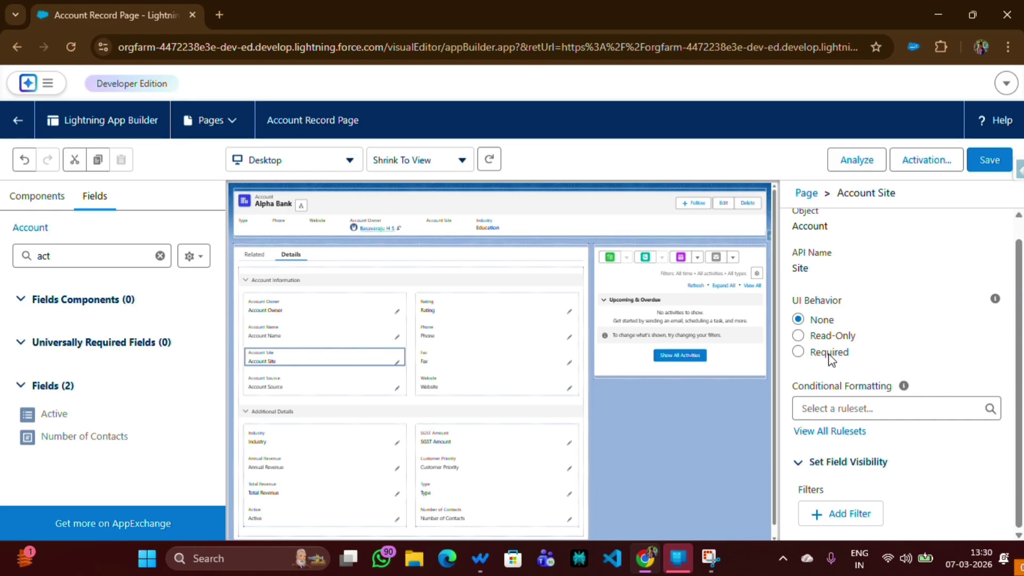
click(293, 310)
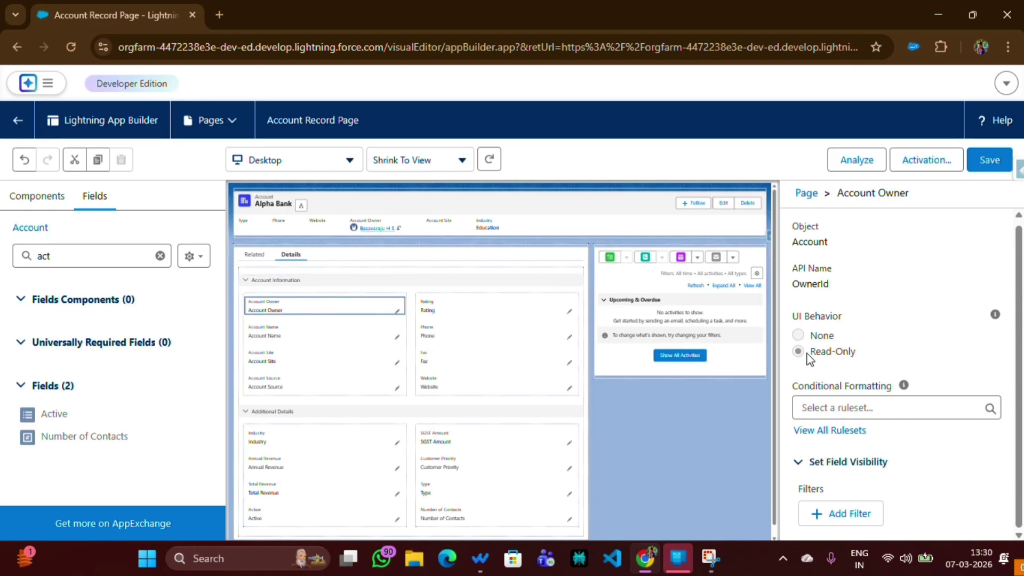
click(318, 334)
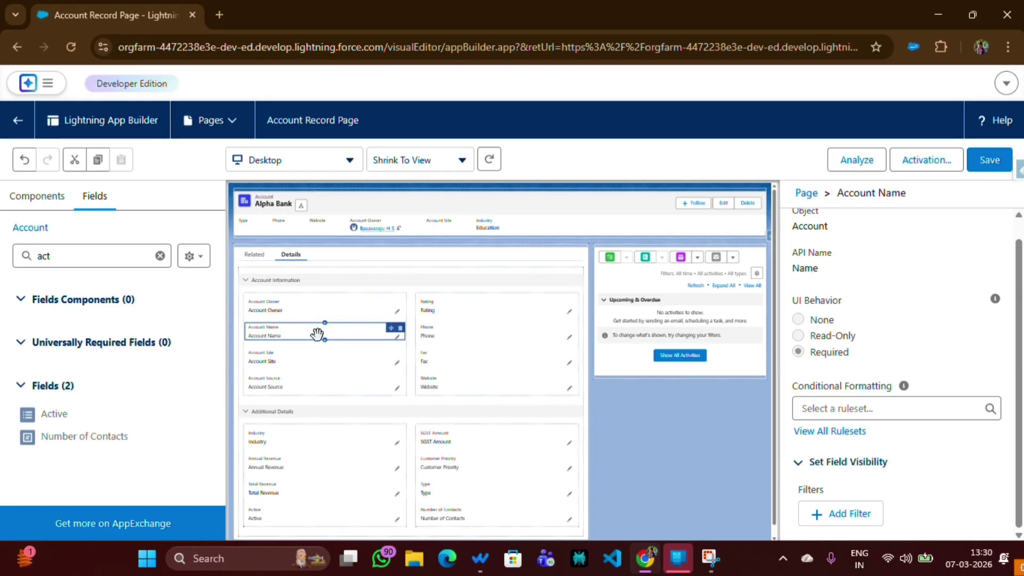
click(276, 350)
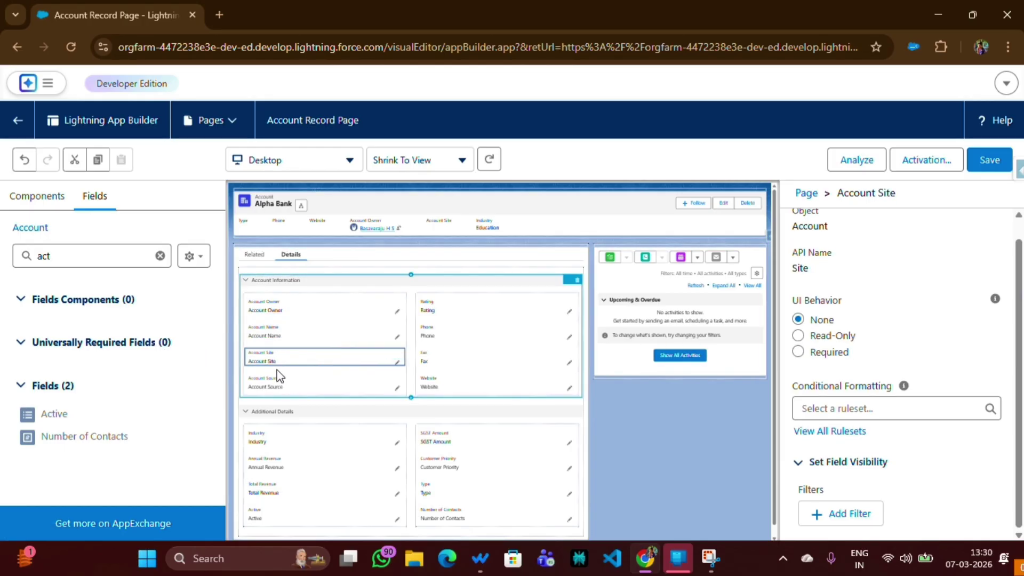
- Deselect the field and save the Account Record Page
click(333, 350)
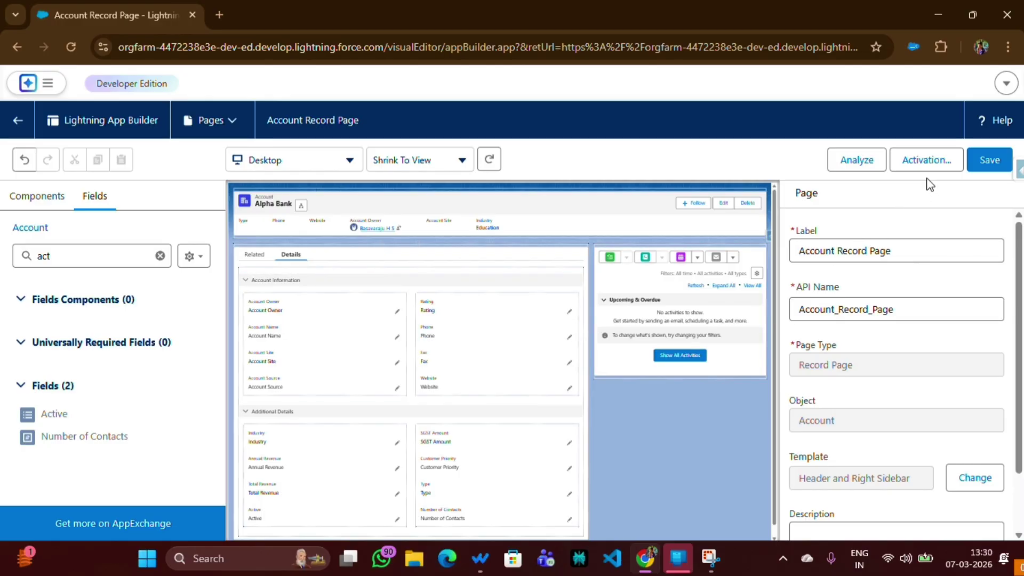
click(990, 166)
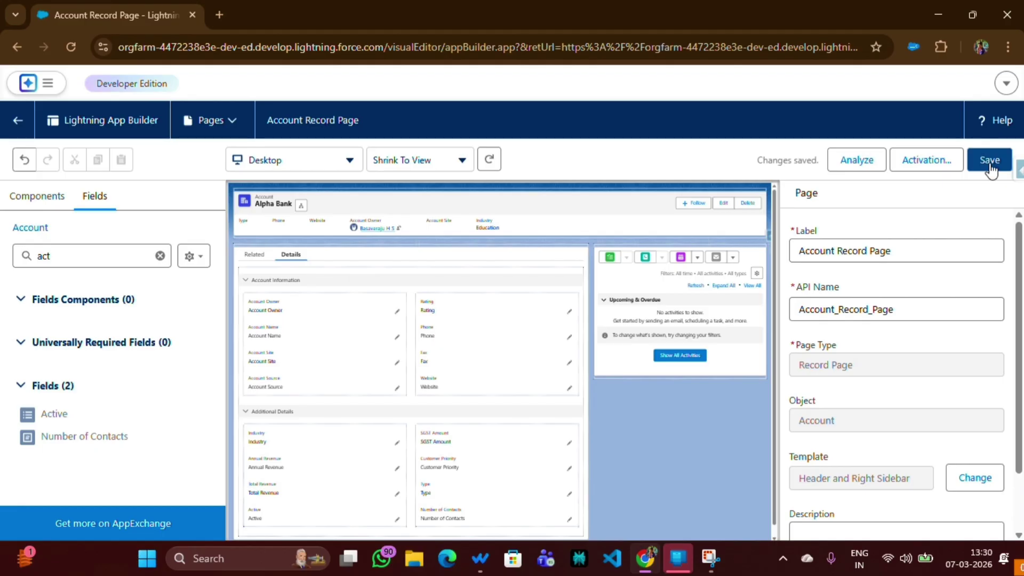
click(925, 171)
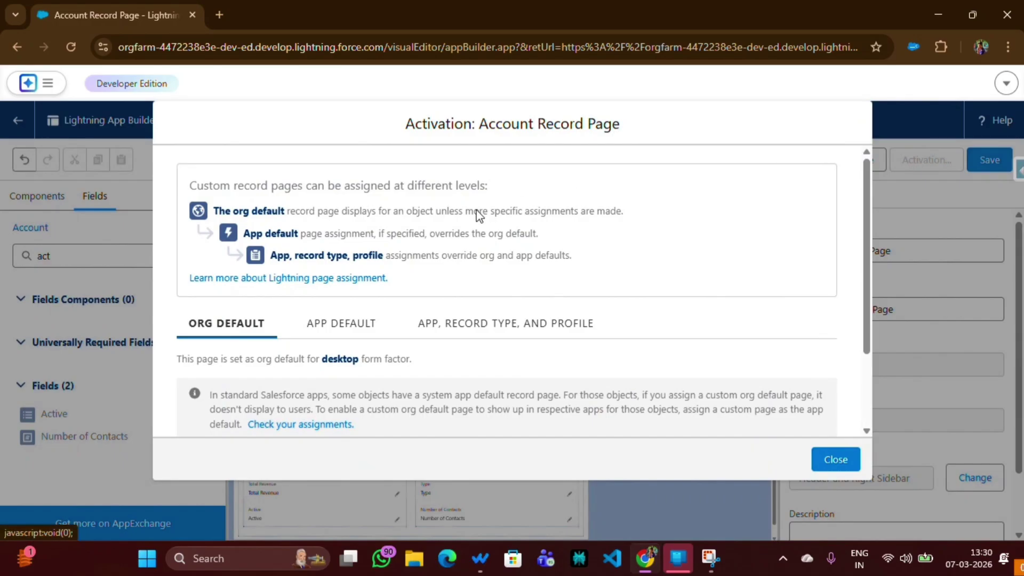
scroll(384, 229, down, 2)
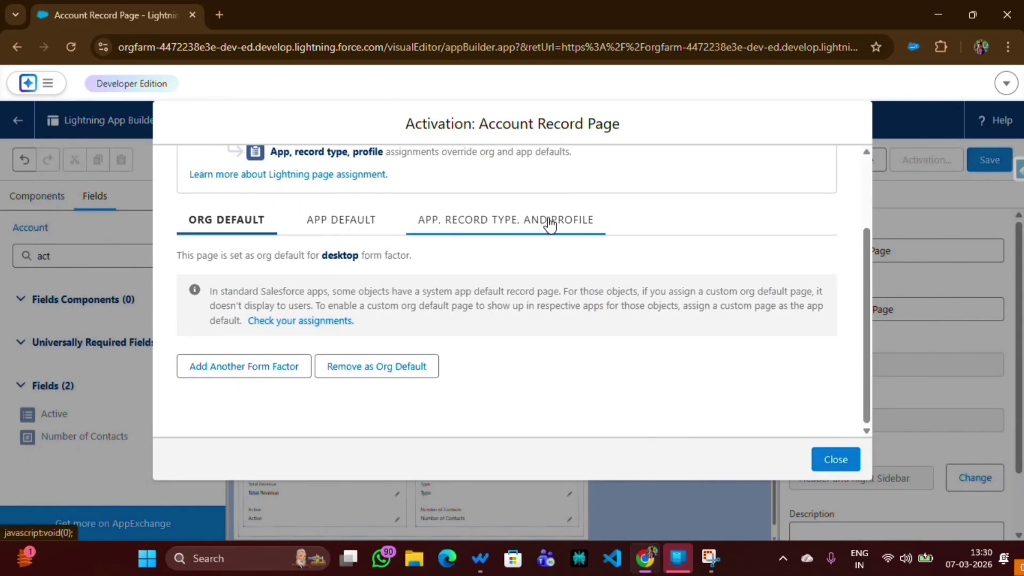
click(343, 227)
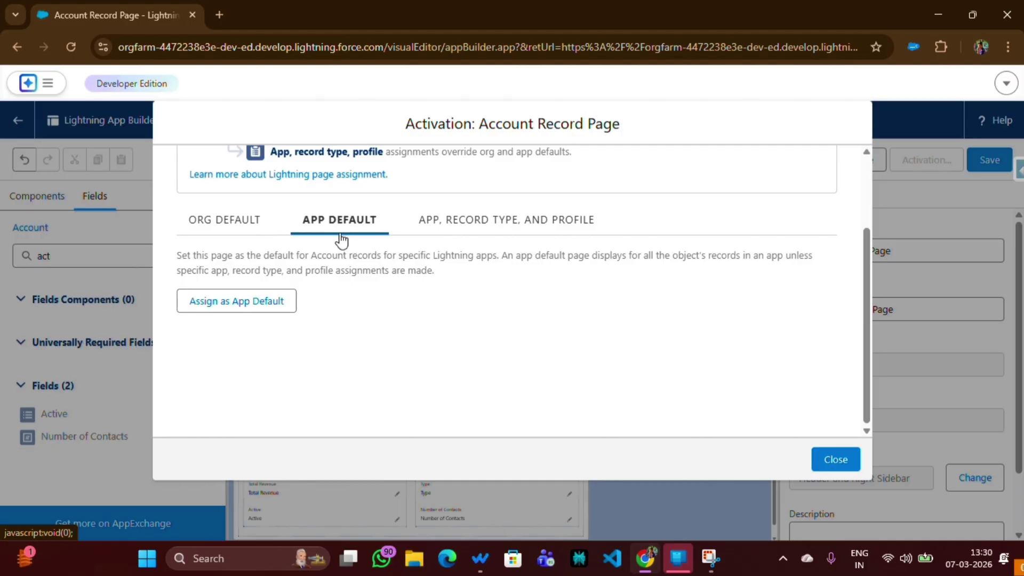
click(245, 303)
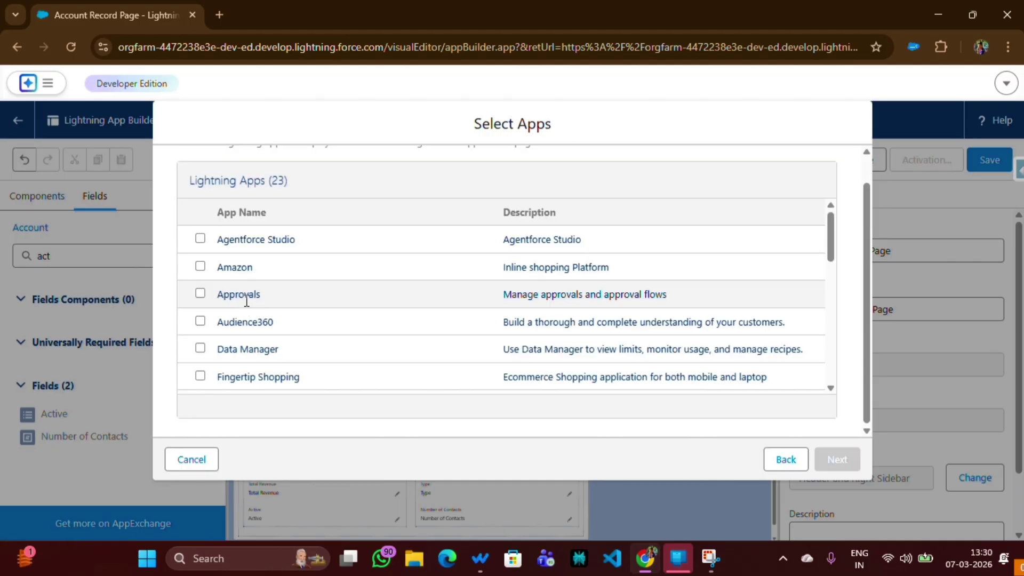
scroll(247, 302, down, 8)
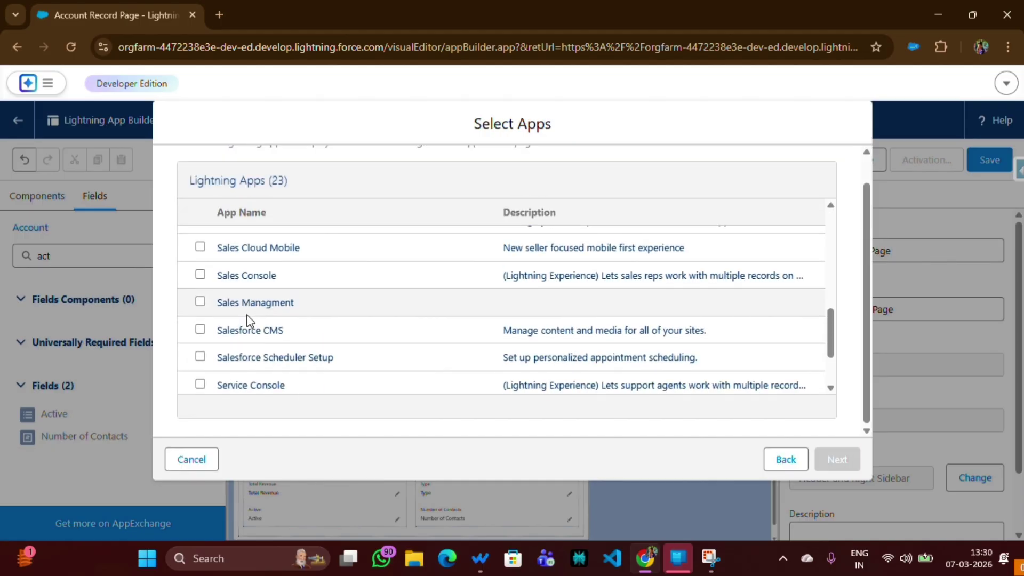
scroll(247, 329, up, 2)
click(200, 284)
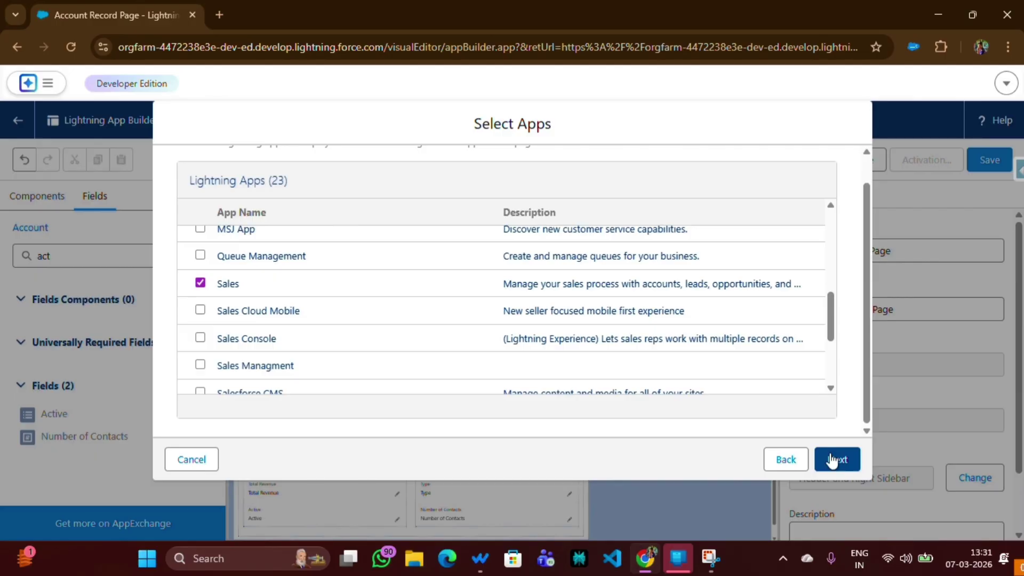
click(786, 459)
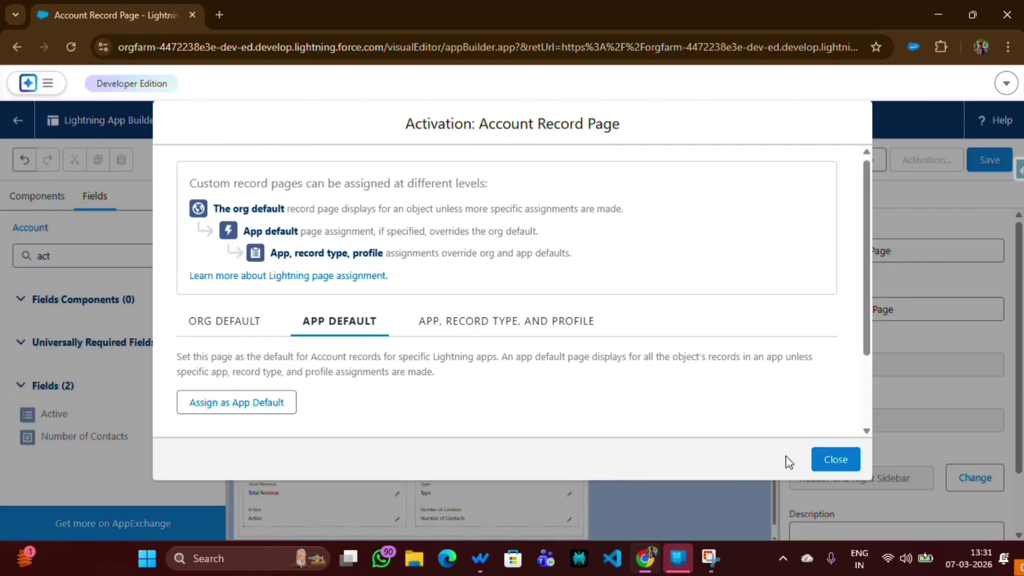
click(834, 459)
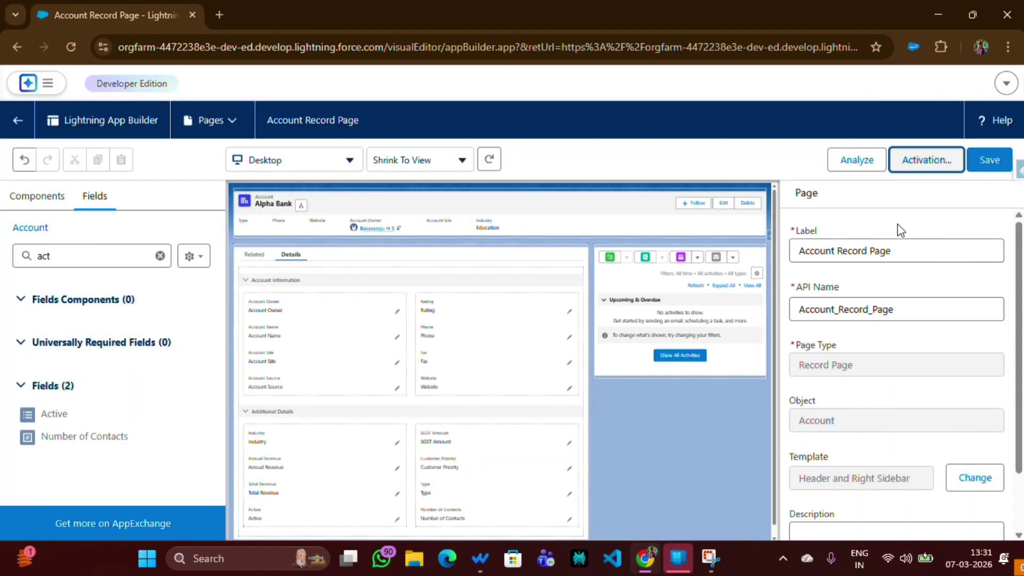
- Try the app, record type and profile assignment with the Sales app up to the form factor choice, backing out to the activation options
click(918, 160)
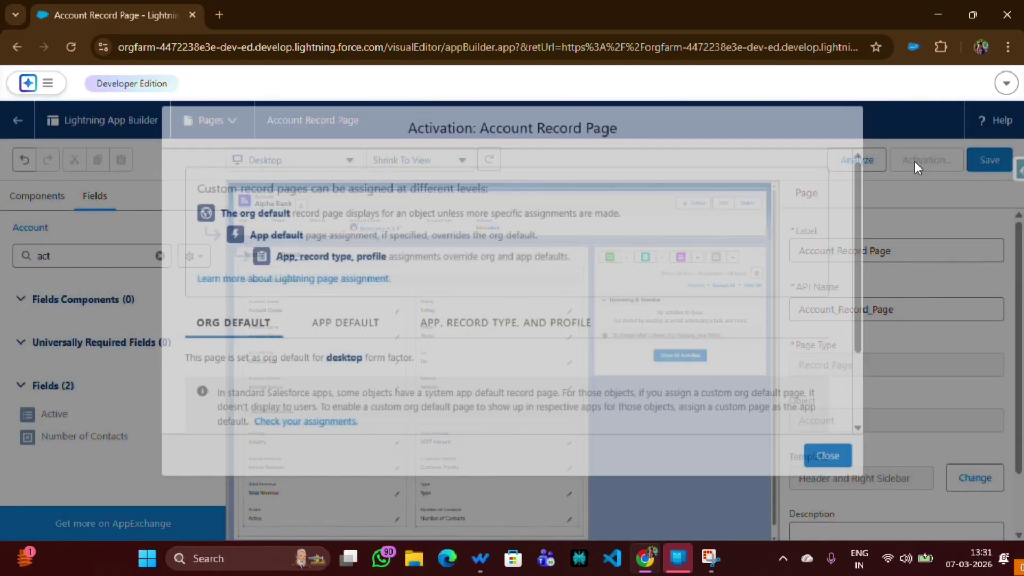
click(481, 323)
scroll(481, 329, down, 2)
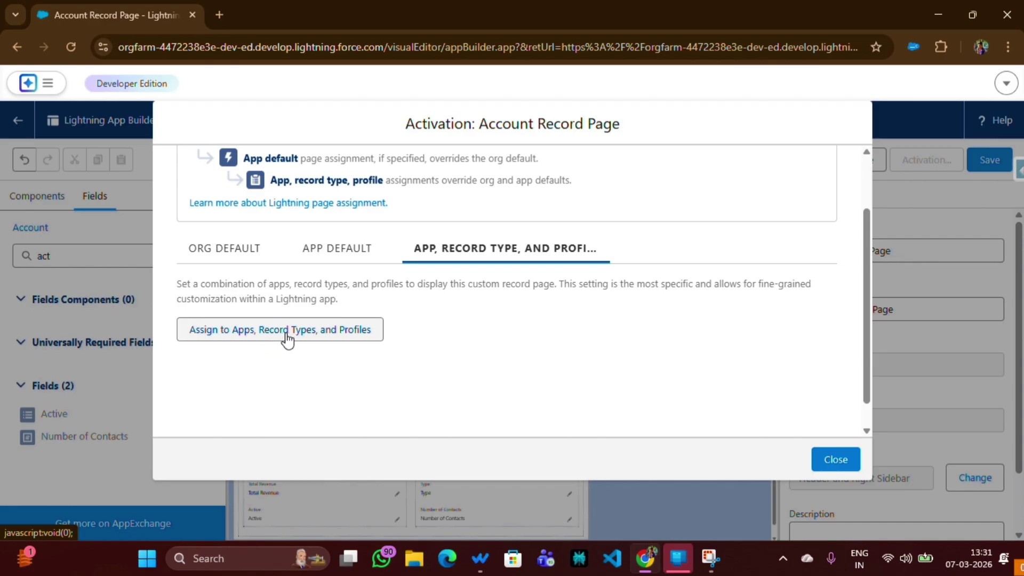
click(315, 338)
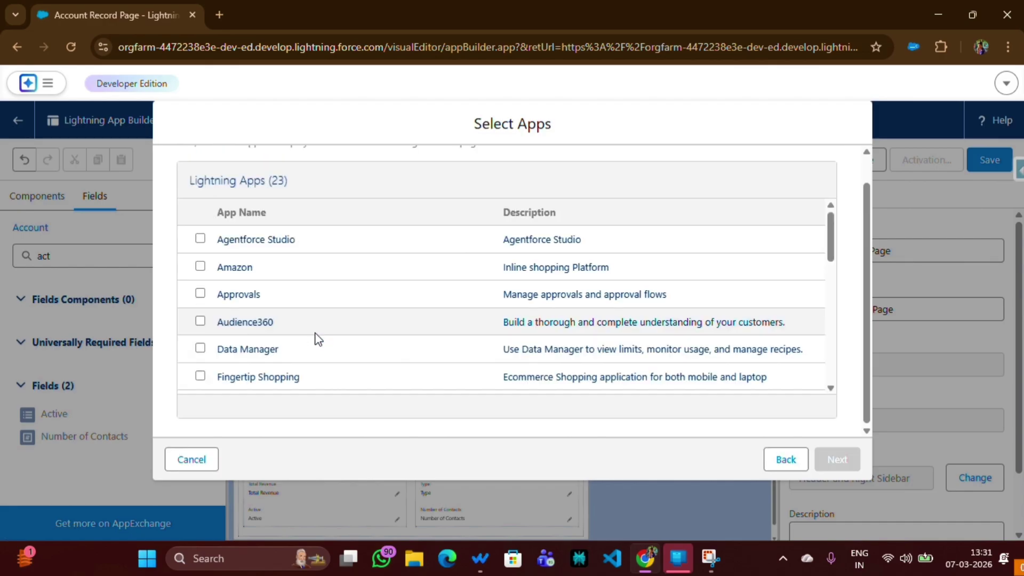
scroll(315, 338, down, 5)
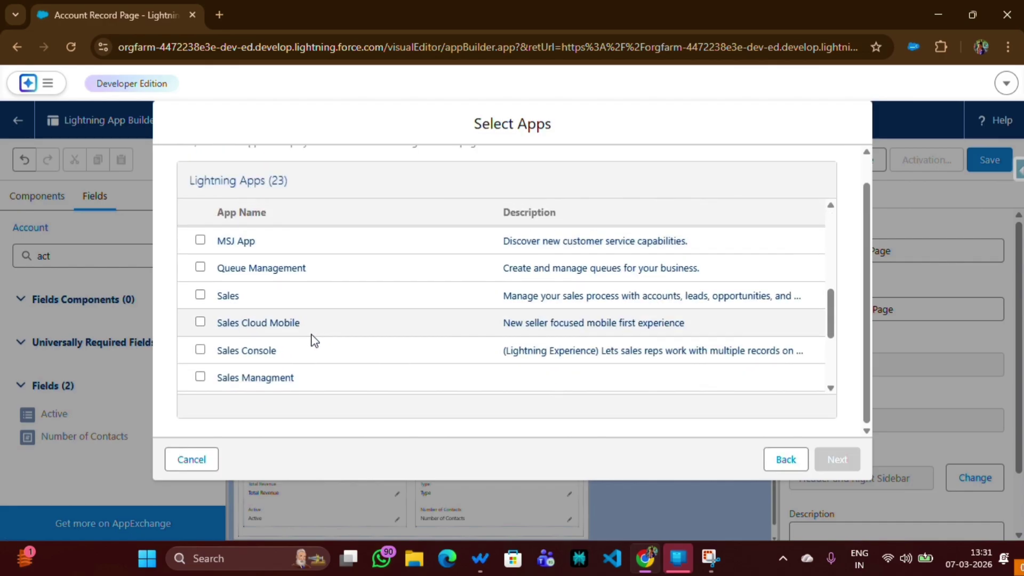
click(201, 296)
click(835, 466)
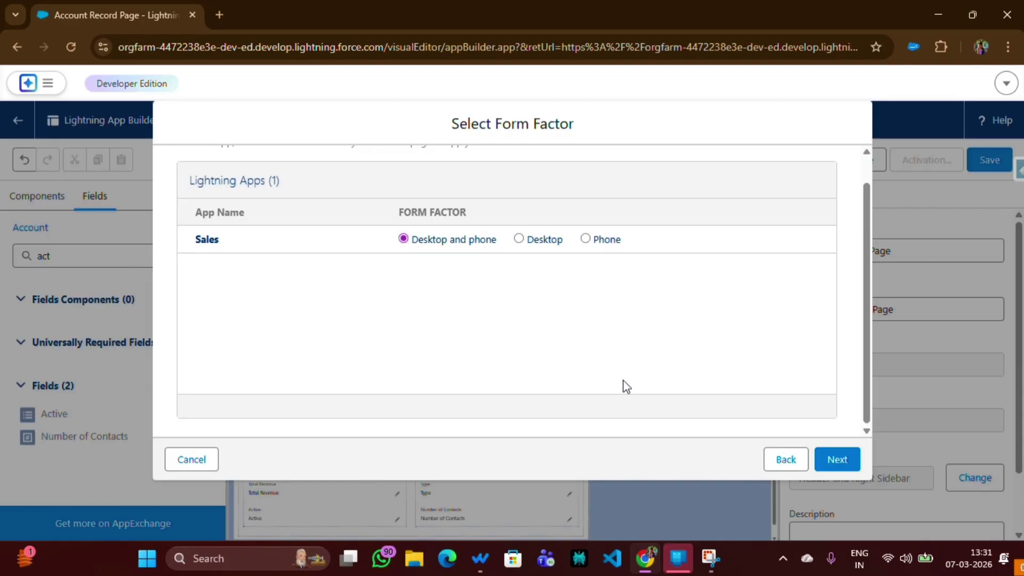
click(779, 462)
click(779, 462)
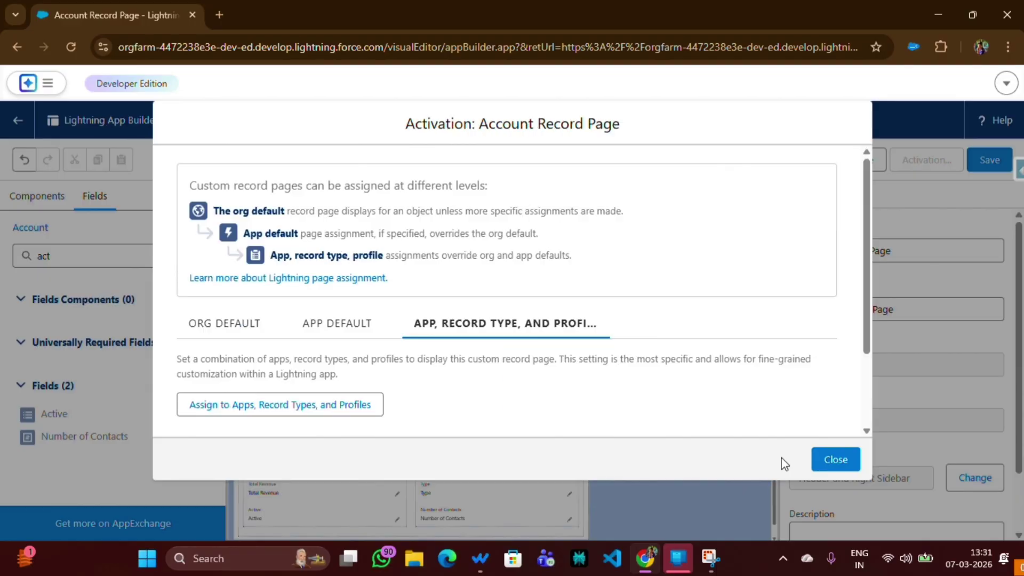
- Start an app default assignment for the Account Record Page and choose the Sales app
click(318, 335)
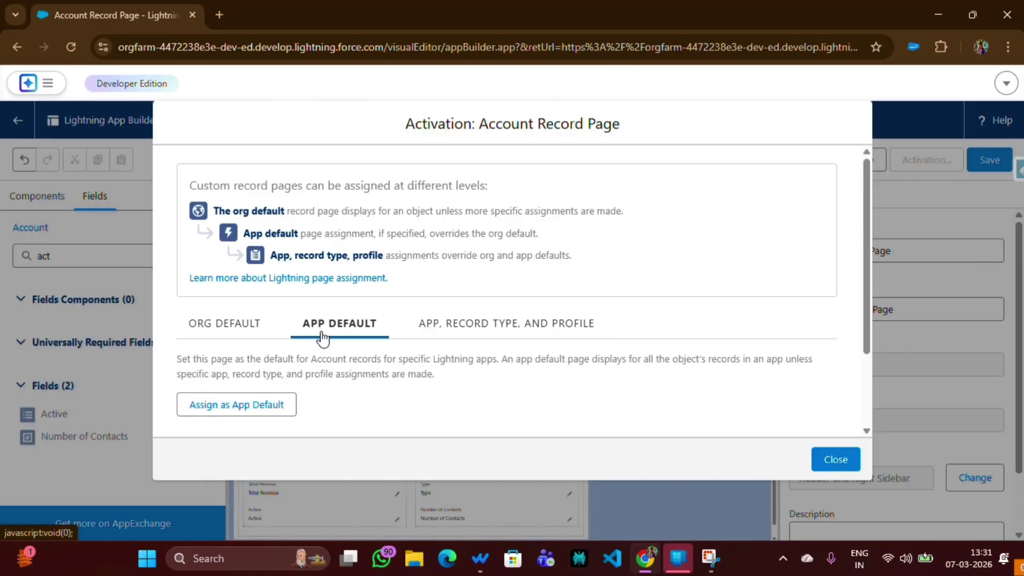
scroll(323, 342, down, 2)
click(269, 298)
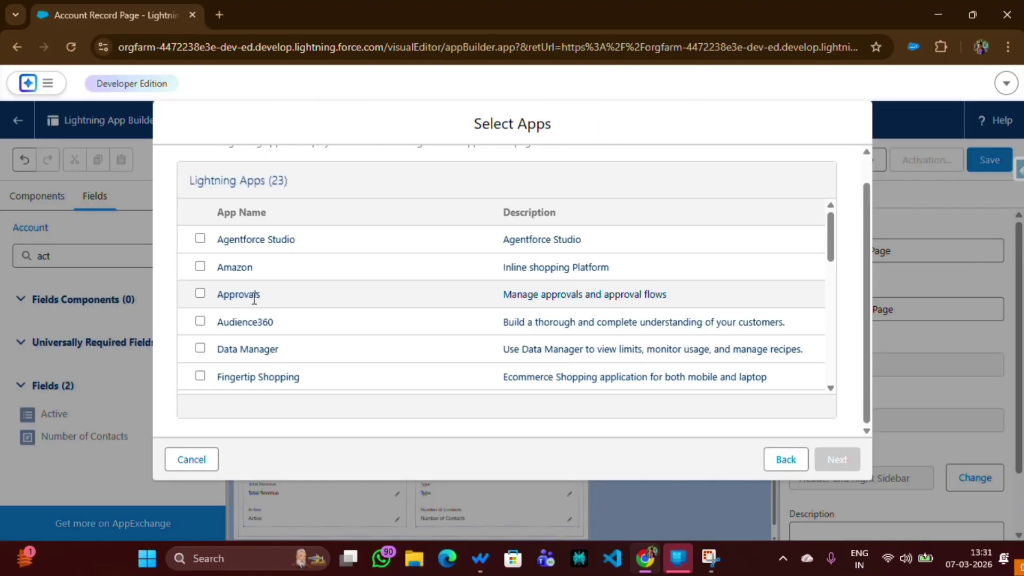
scroll(240, 315, down, 5)
scroll(211, 334, down, 2)
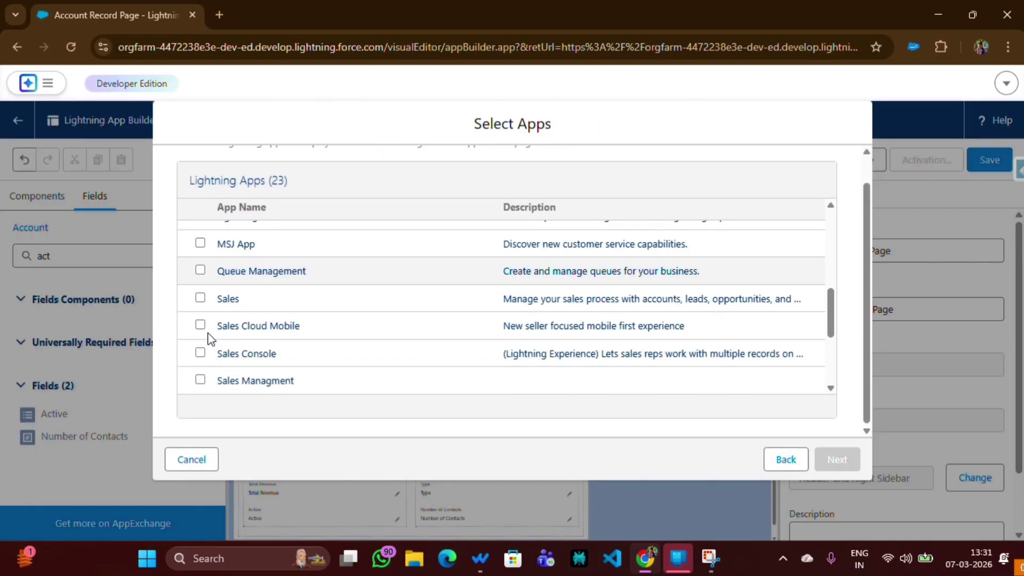
click(200, 296)
scroll(508, 375, down, 3)
click(836, 461)
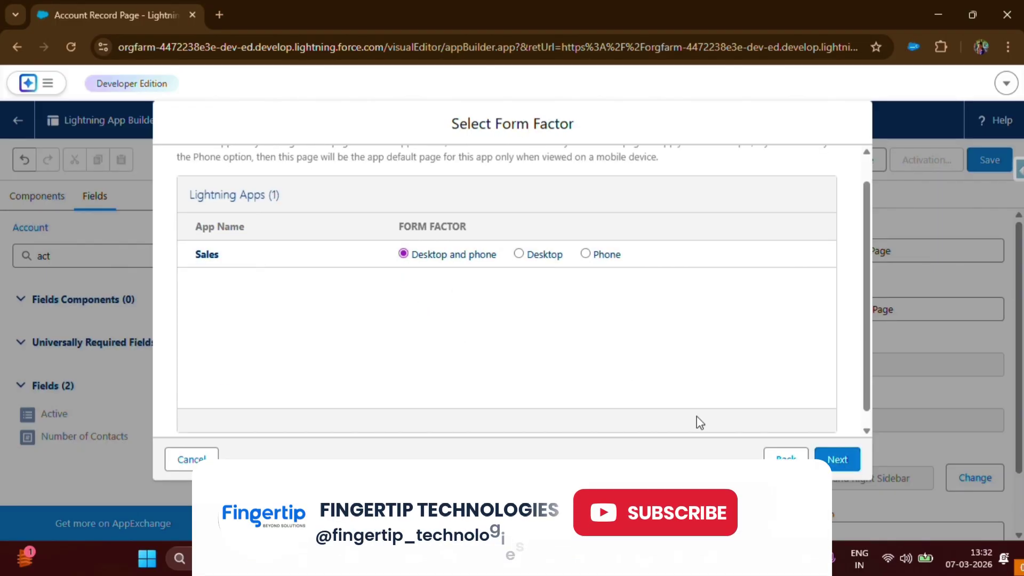
- Keep the Desktop and phone form factor for Sales, save the assignment and save the record page
click(837, 465)
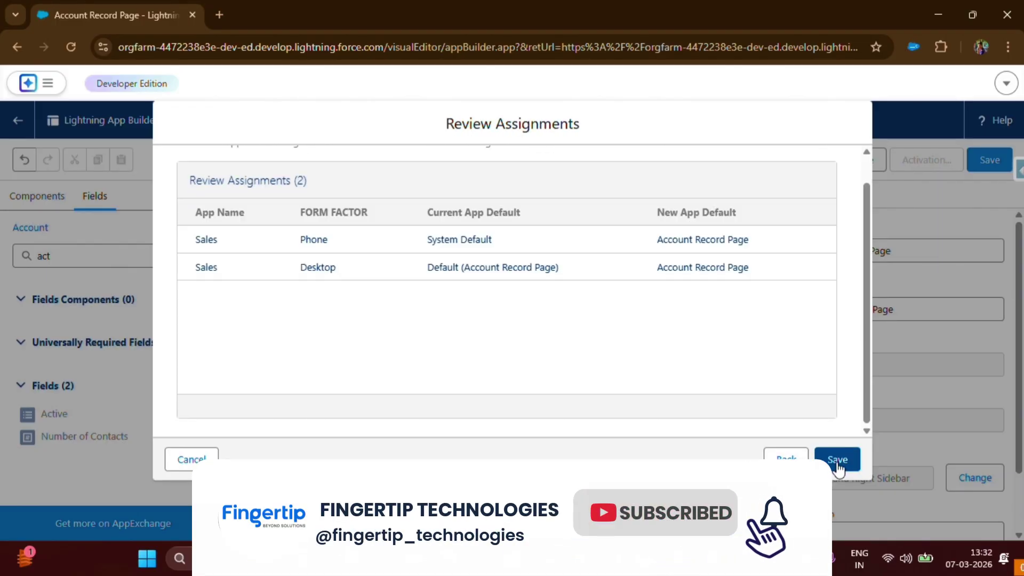
click(836, 462)
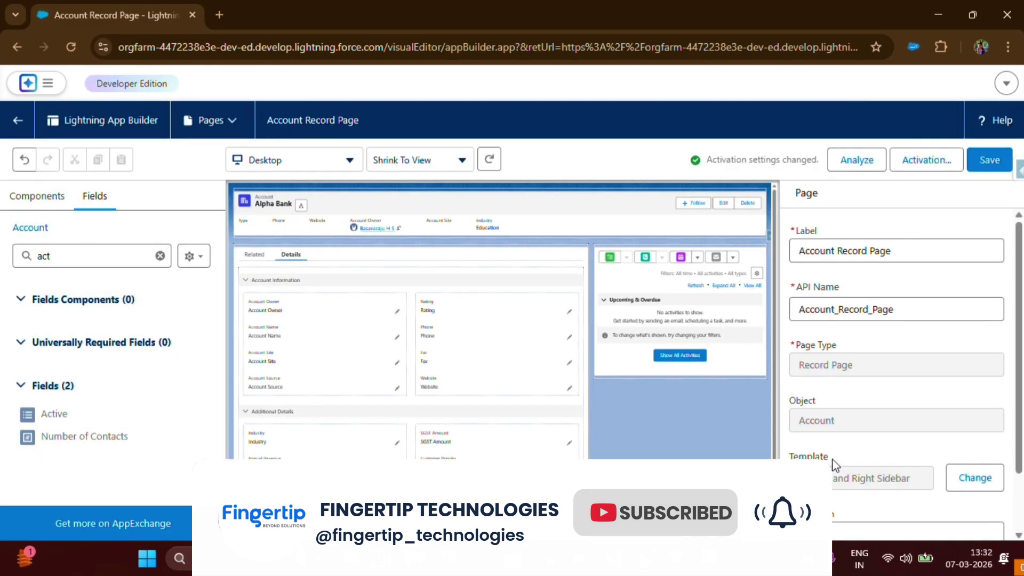
click(990, 162)
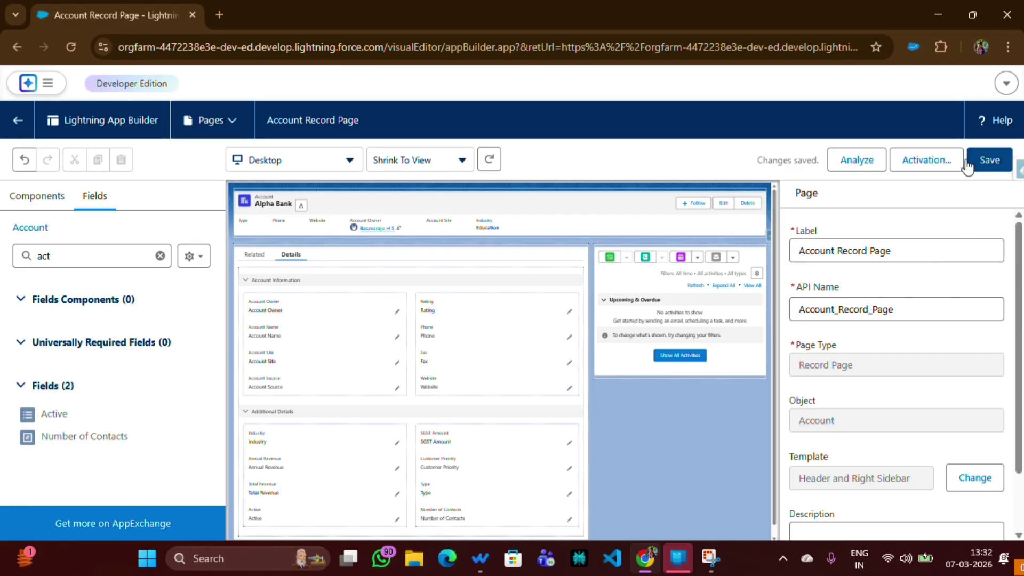
- Return to the Alpha Bank account record and review the Account Information and Additional Details sections in its details
click(11, 47)
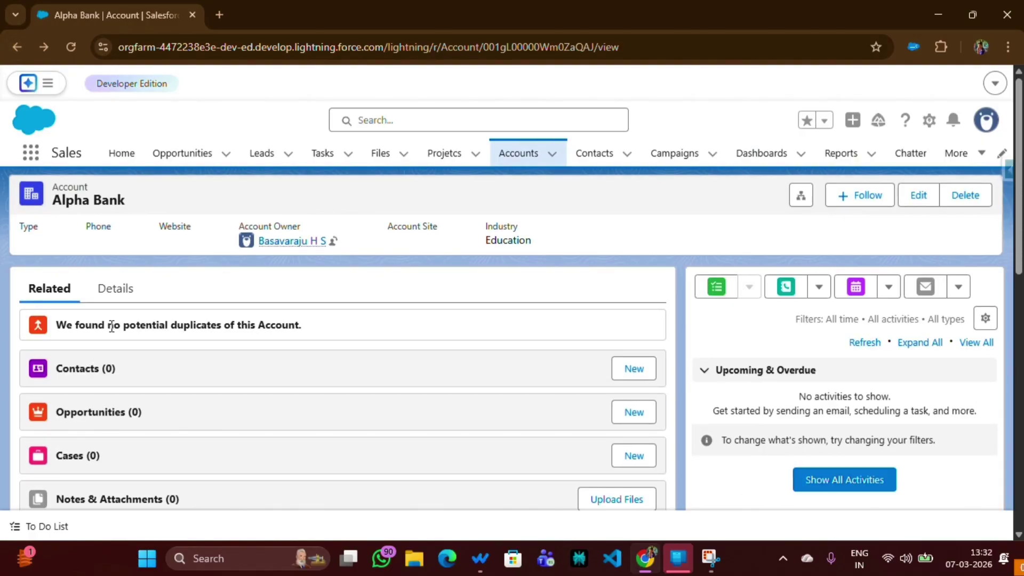
click(116, 290)
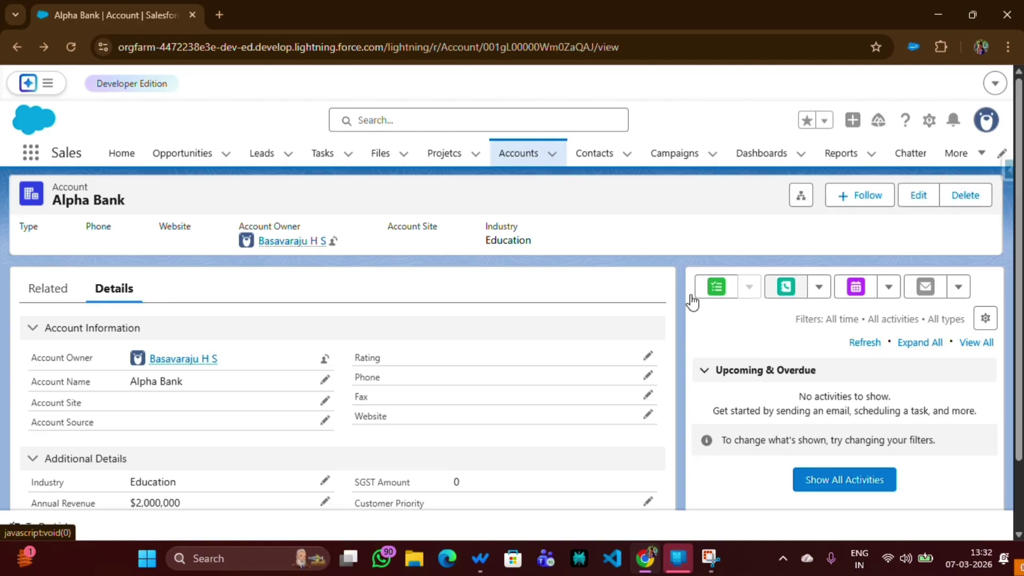
scroll(58, 331, down, 2)
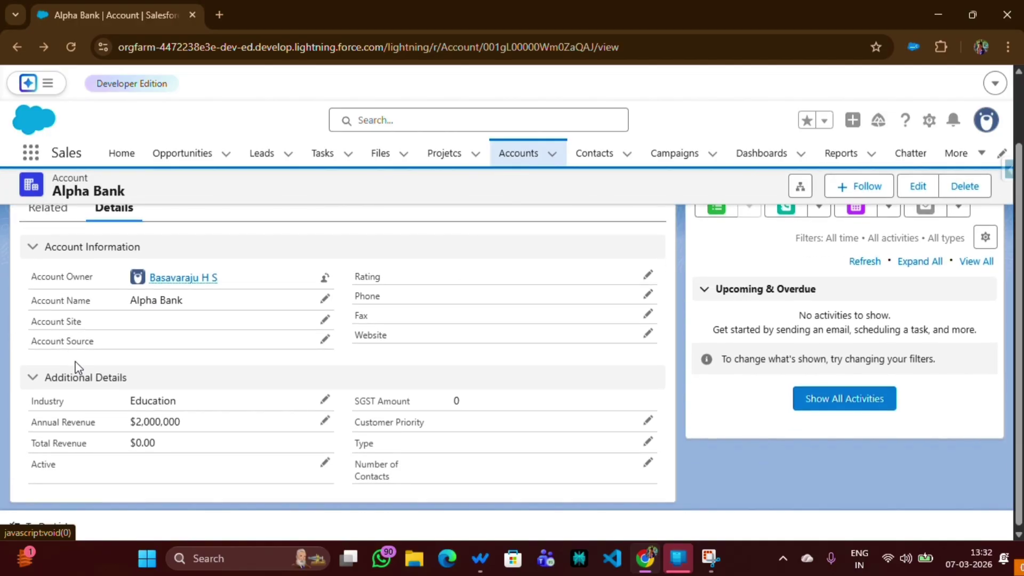
scroll(73, 365, up, 1)
scroll(76, 362, down, 1)
scroll(76, 361, up, 2)
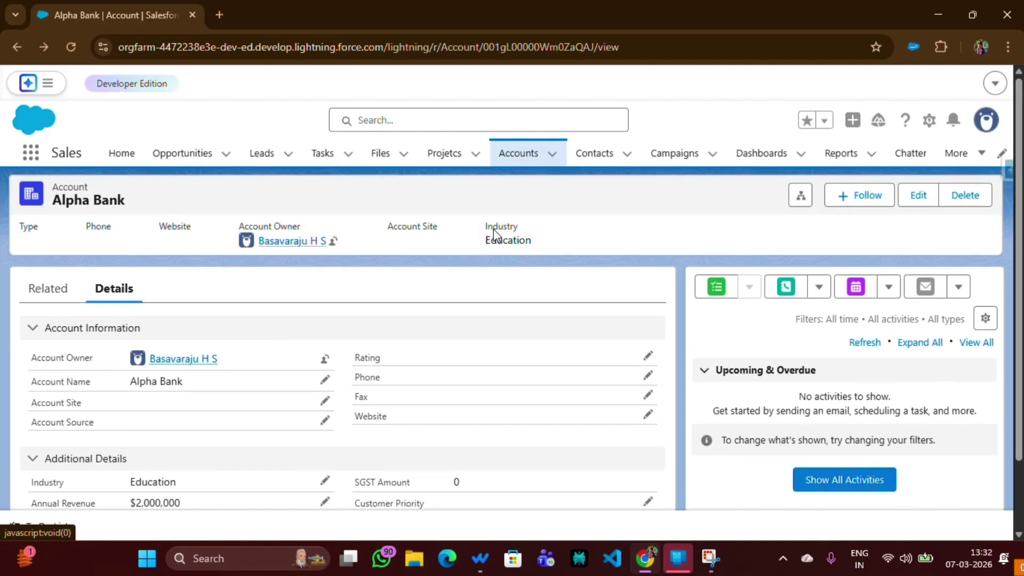
- Open a blank New Account form from the Accounts list and review its Account Information and Additional Details fields
click(508, 159)
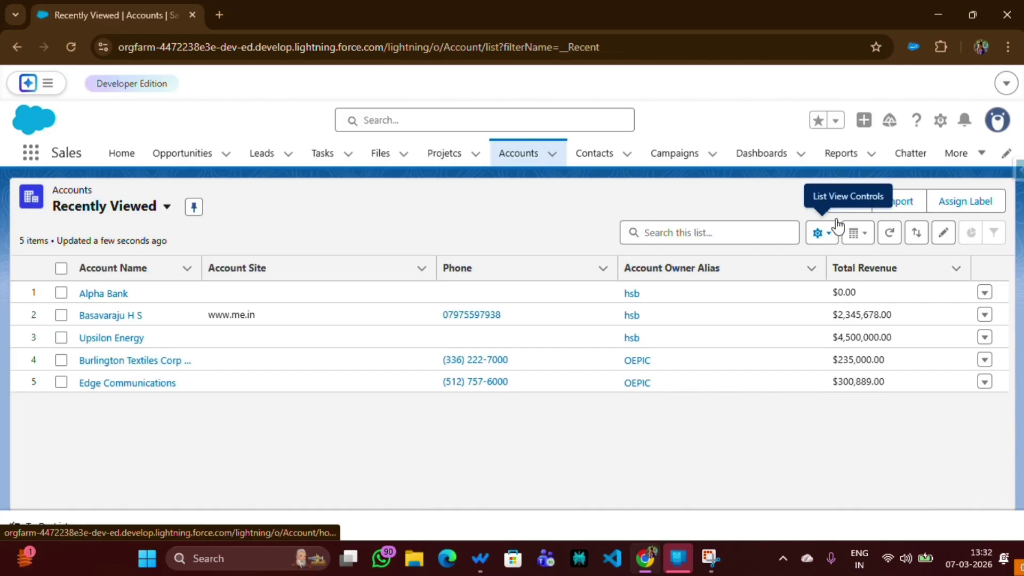
click(865, 210)
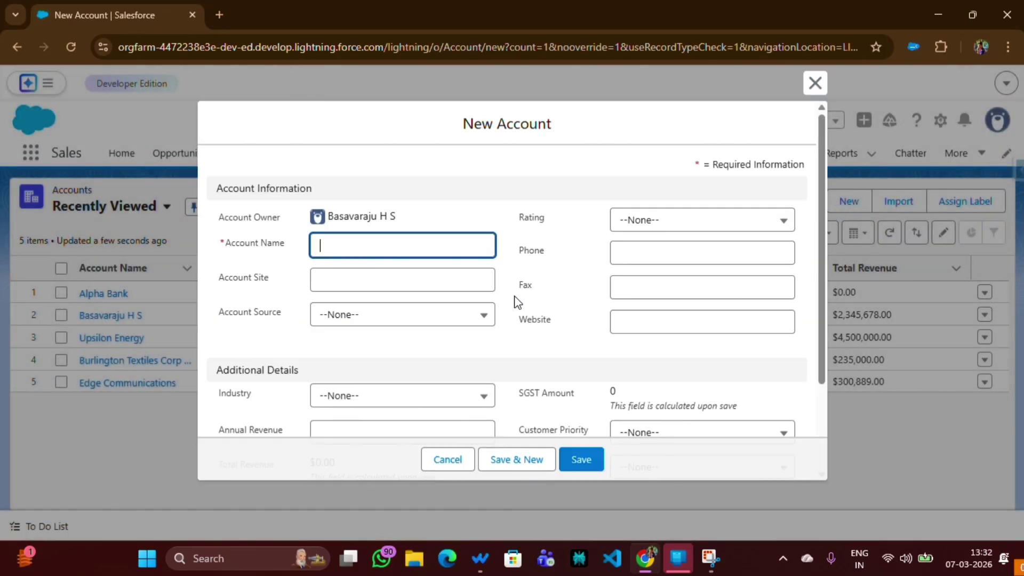
scroll(374, 304, down, 2)
scroll(320, 310, up, 2)
scroll(286, 309, down, 2)
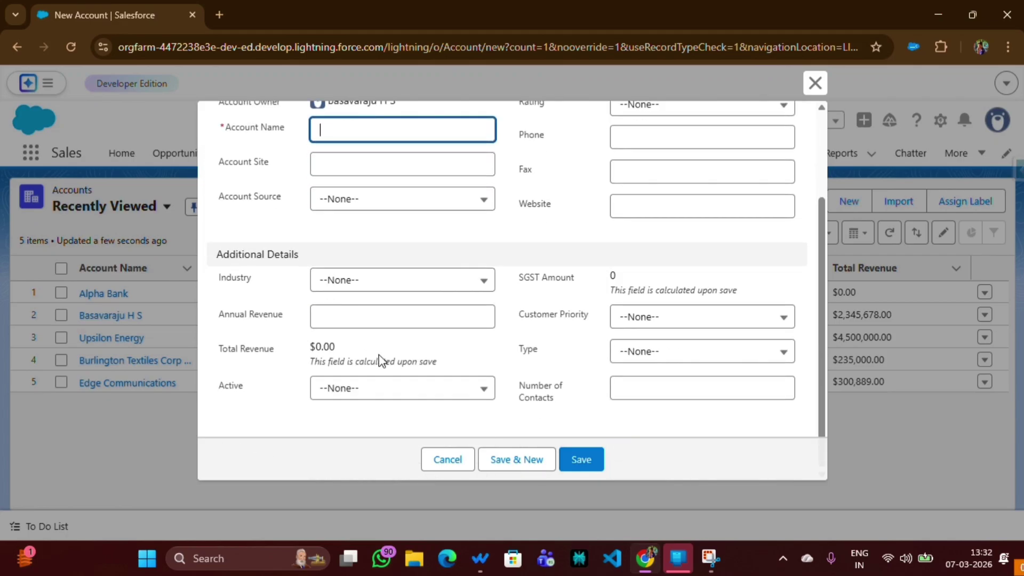
scroll(379, 354, up, 3)
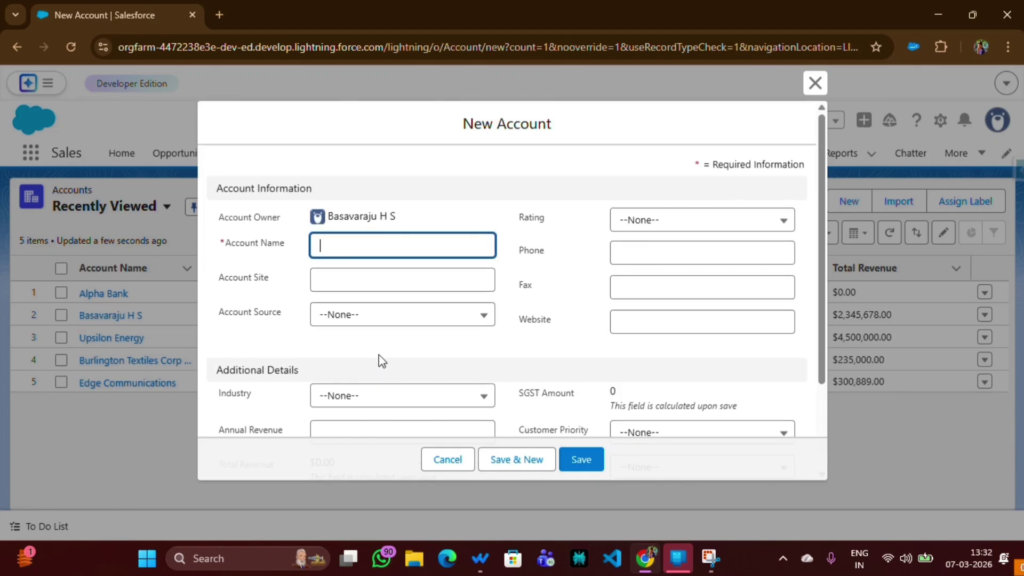